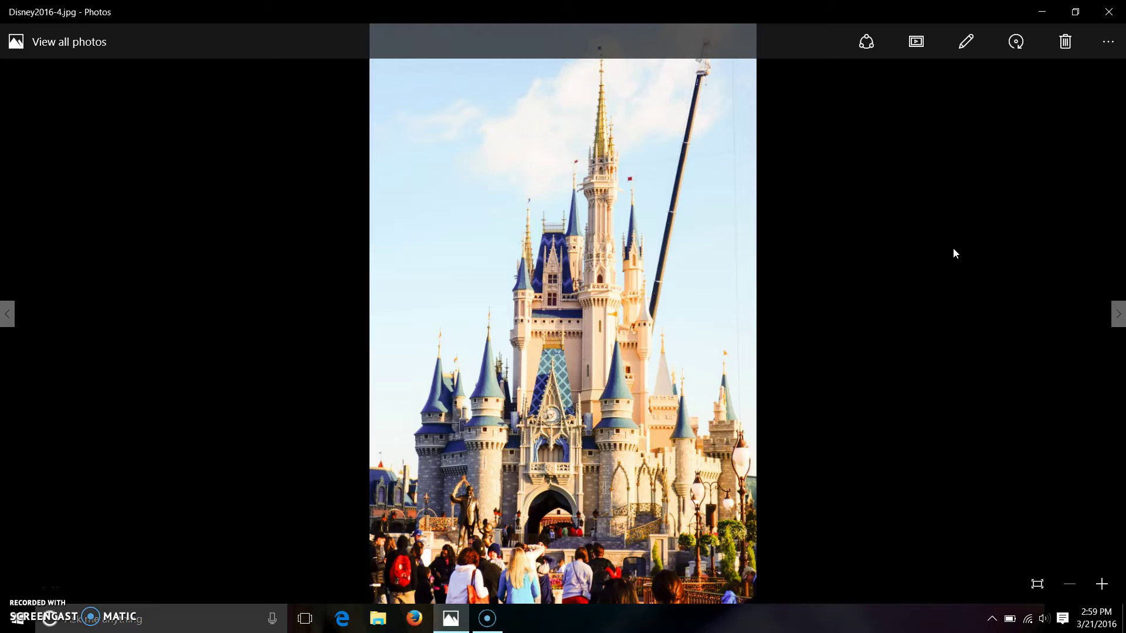
# Minimize the photo viewer, go to pixlr.com in Firefox and launch the Pixlr Editor web app.
pyautogui.click(1042, 12)
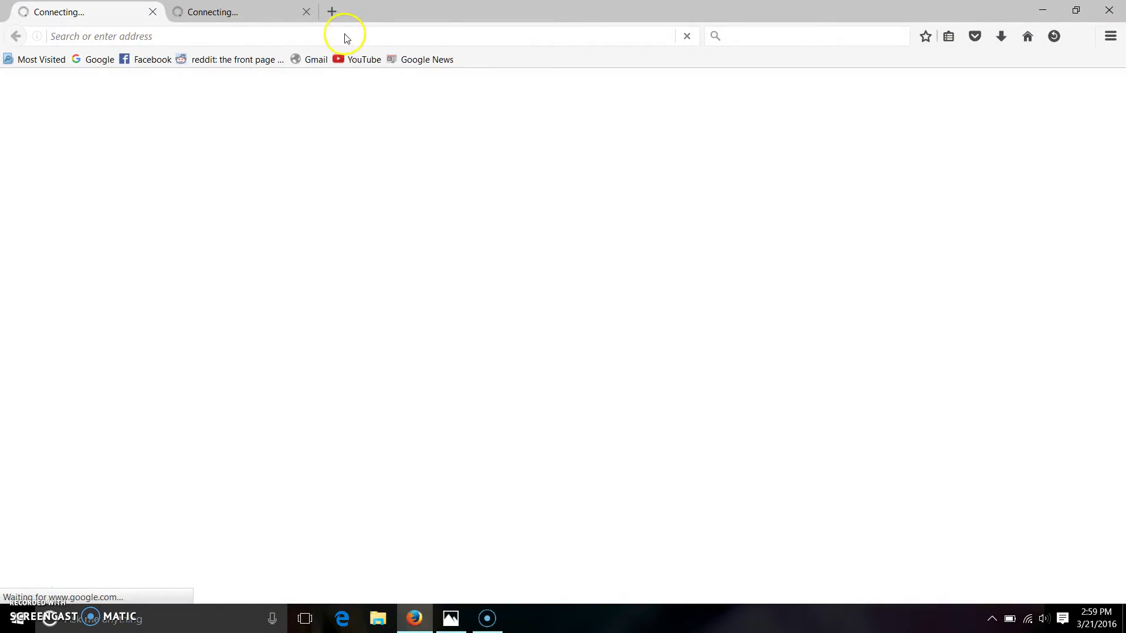
pyautogui.click(355, 35)
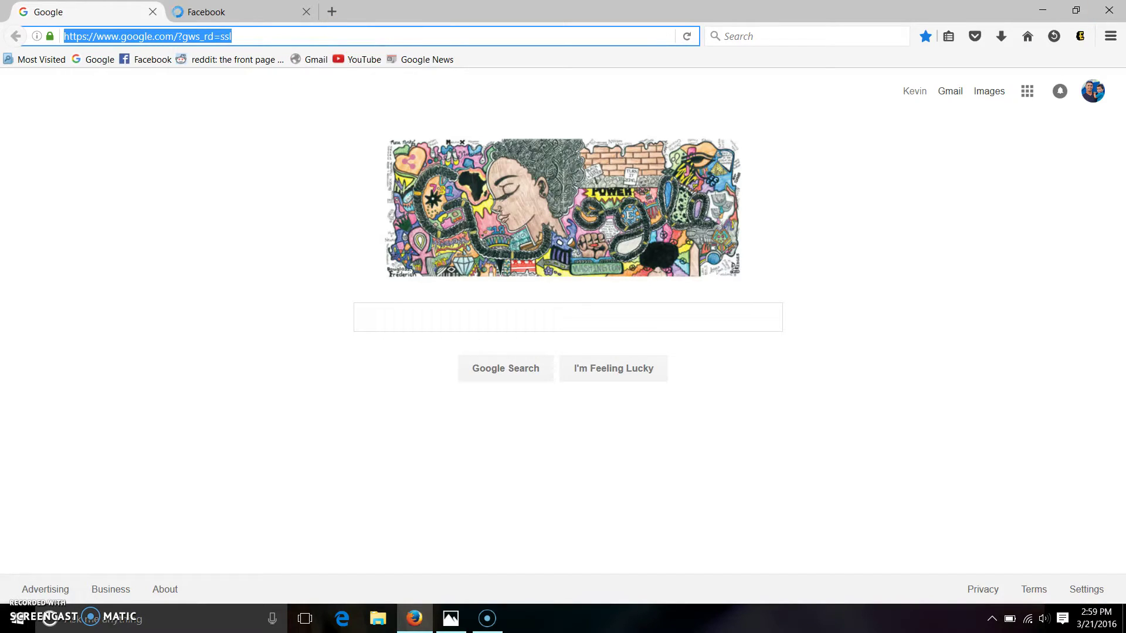
pyautogui.write('pixlr.com/')
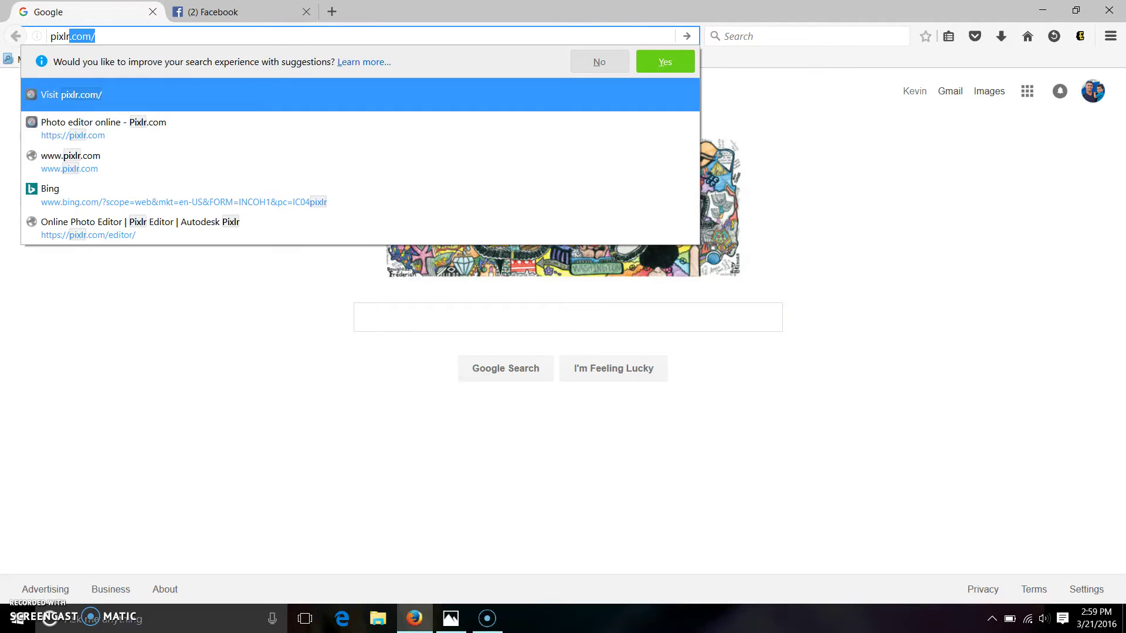
pyautogui.press('Return')
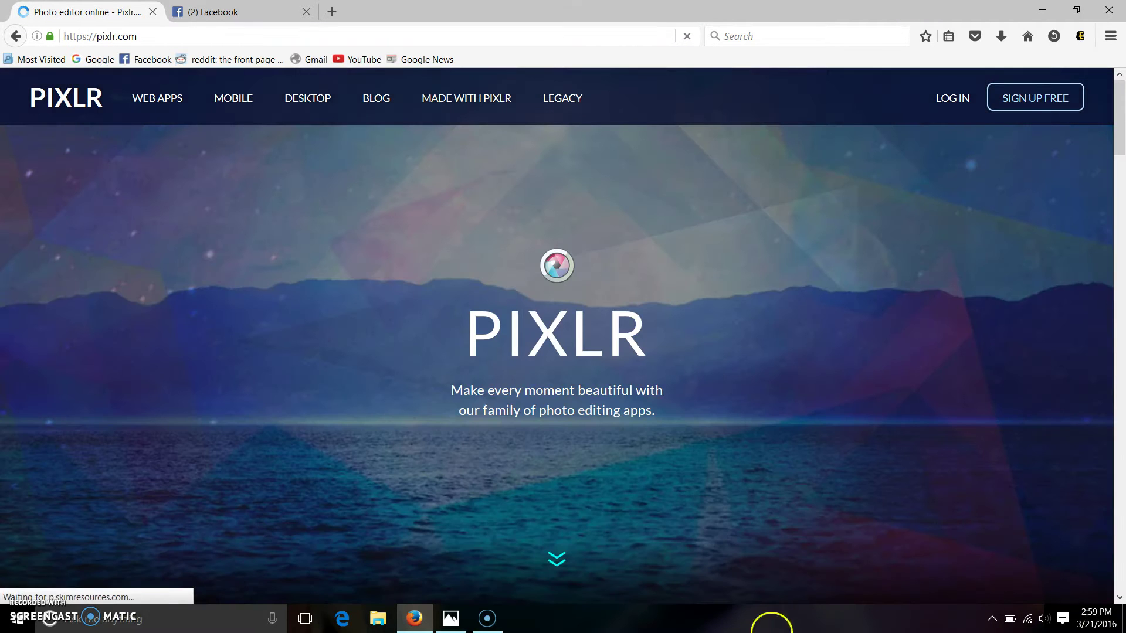
pyautogui.scroll(-3, 583, 344)
pyautogui.scroll(-5, 580, 343)
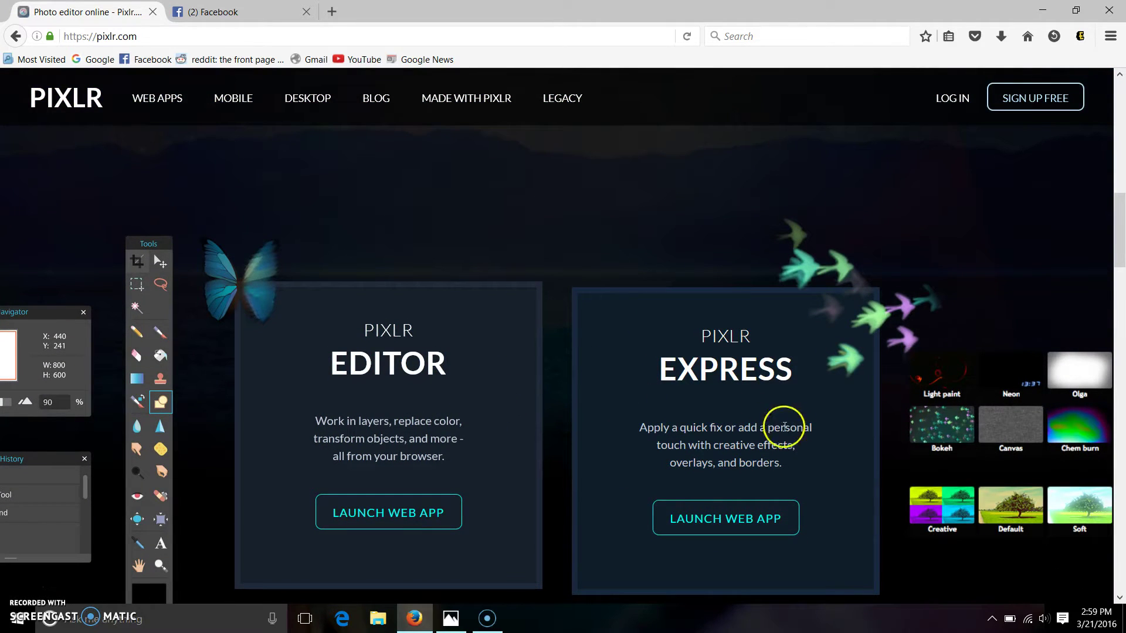
pyautogui.click(365, 510)
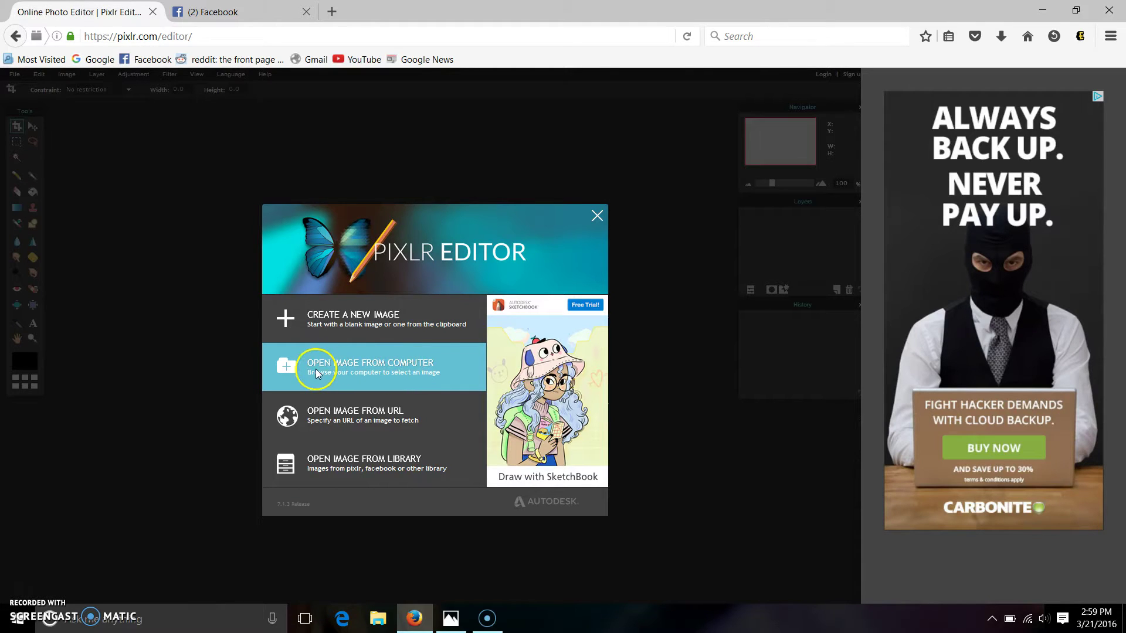
# Open the castle photo Disney2016-4 from the computer in the editor.
pyautogui.click(384, 366)
pyautogui.scroll(-2, 425, 267)
pyautogui.doubleClick(425, 266)
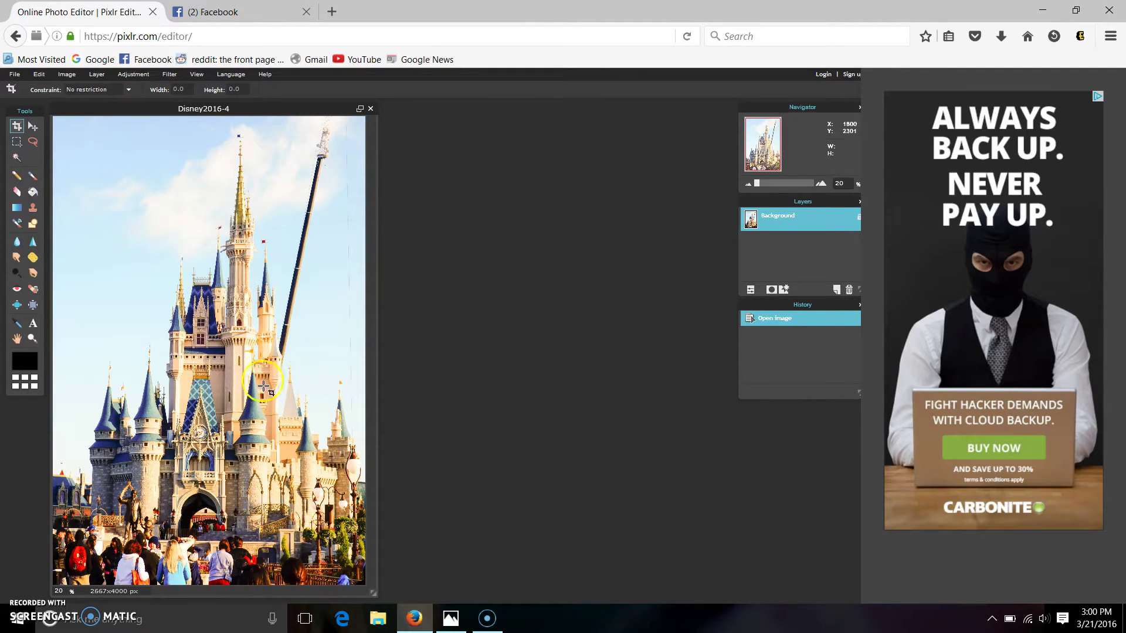
# Trace the edge of the small grey-roofed tower where it meets the crane with the polygonal Lasso, from roof slope to wall.
pyautogui.click(32, 338)
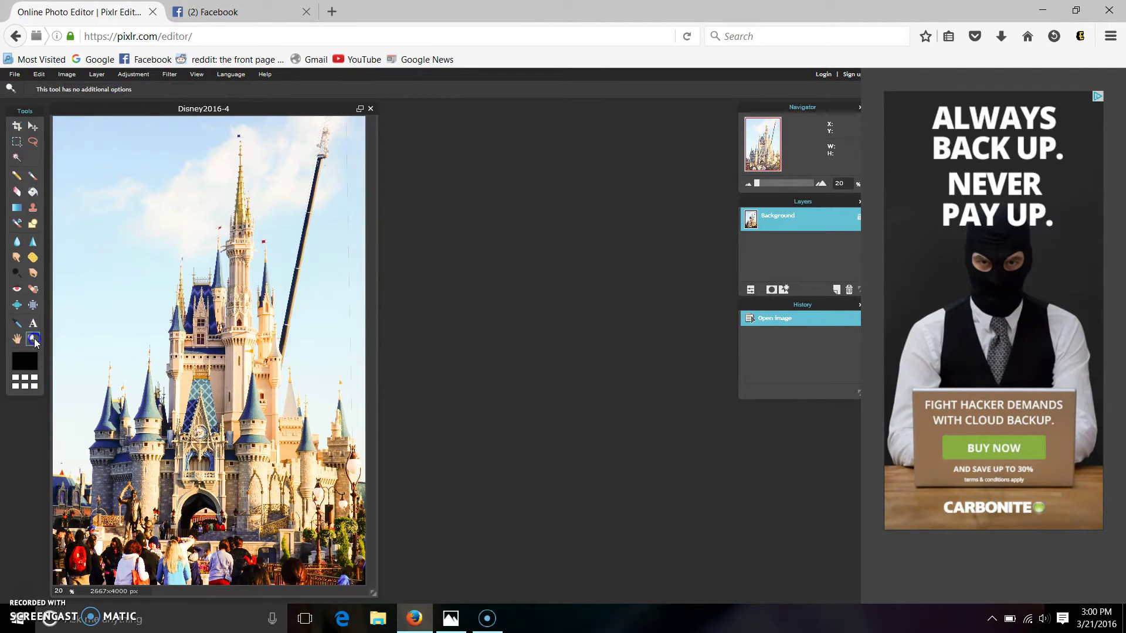
pyautogui.moveTo(267, 320); pyautogui.dragTo(306, 387)
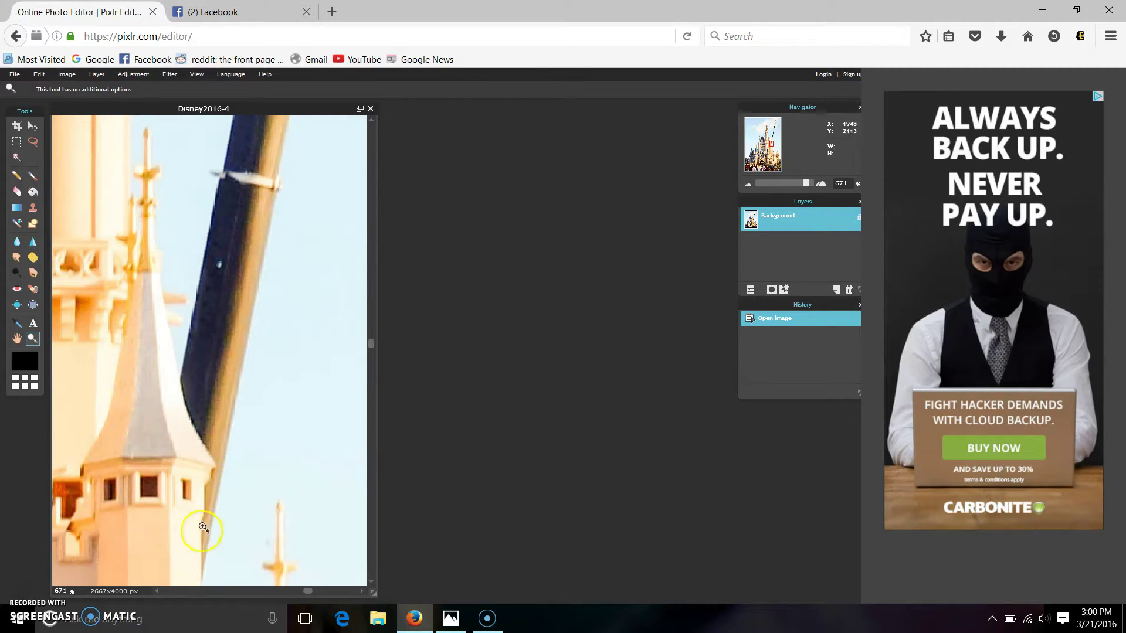
pyautogui.click(33, 143)
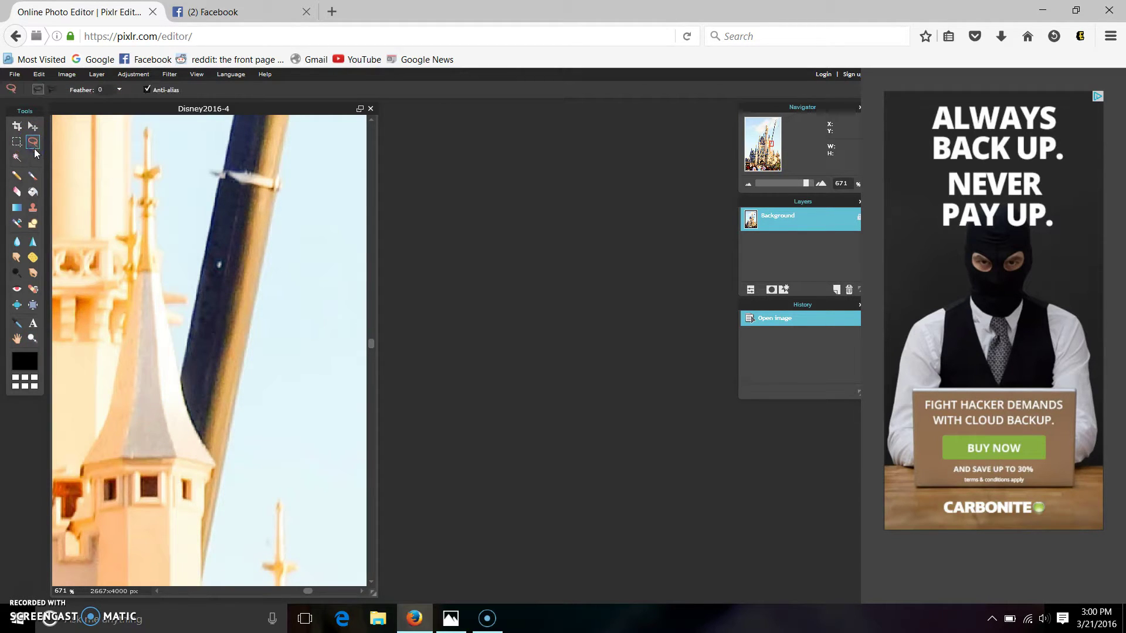
pyautogui.click(55, 93)
pyautogui.click(51, 89)
pyautogui.click(169, 309)
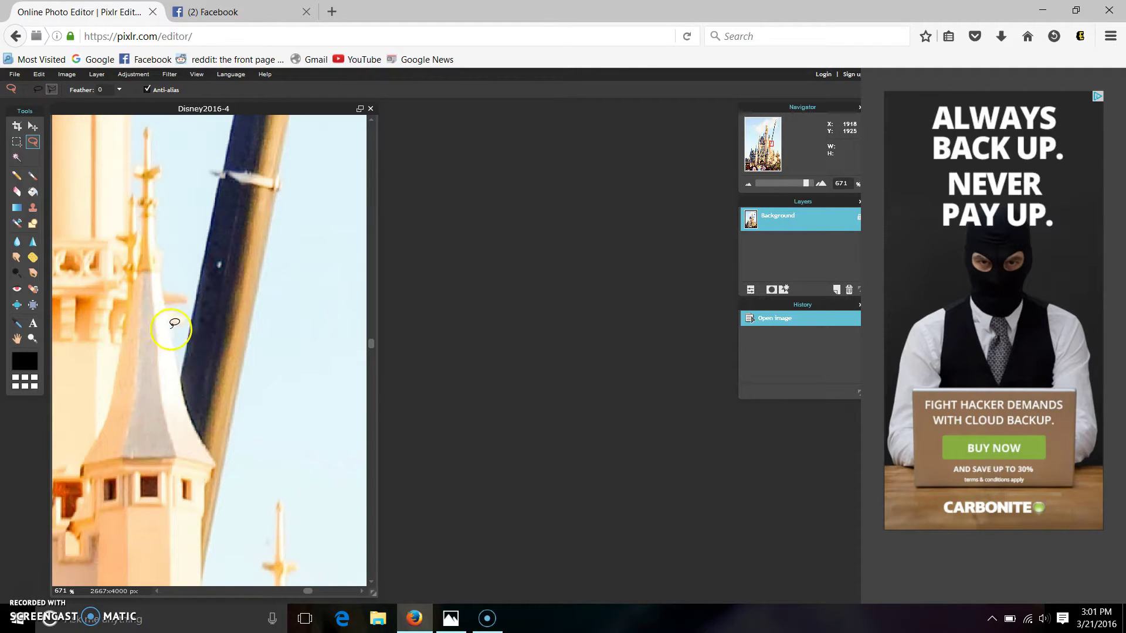
pyautogui.click(170, 328)
pyautogui.click(180, 371)
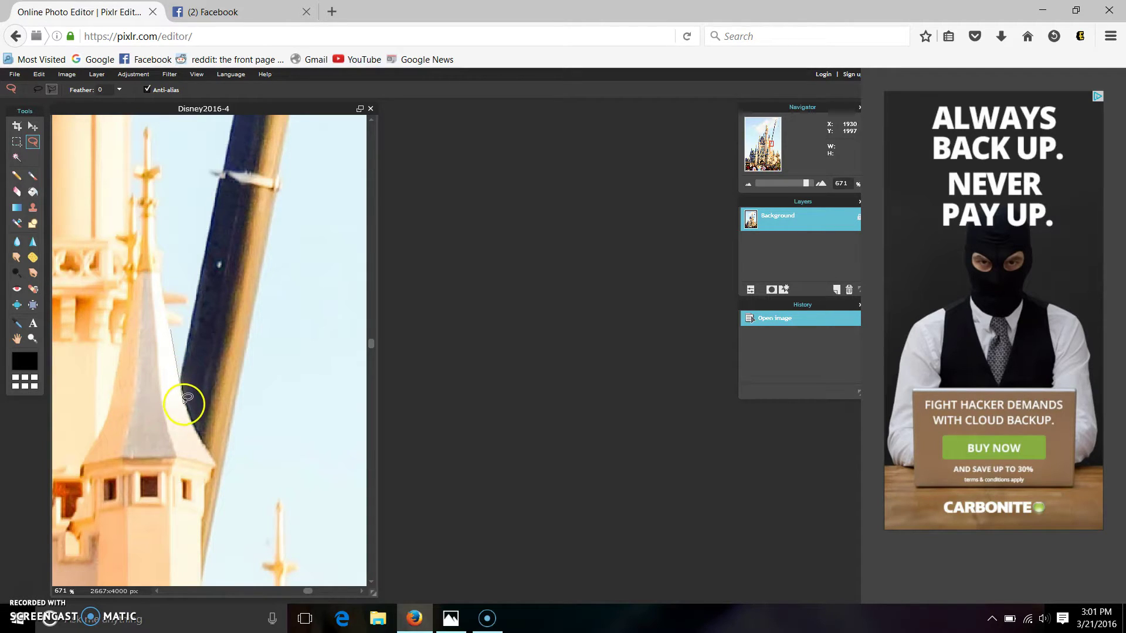
pyautogui.click(188, 410)
pyautogui.moveTo(198, 433)
pyautogui.mouseDown()
pyautogui.moveTo(222, 458)
pyautogui.moveTo(215, 469)
pyautogui.mouseUp()
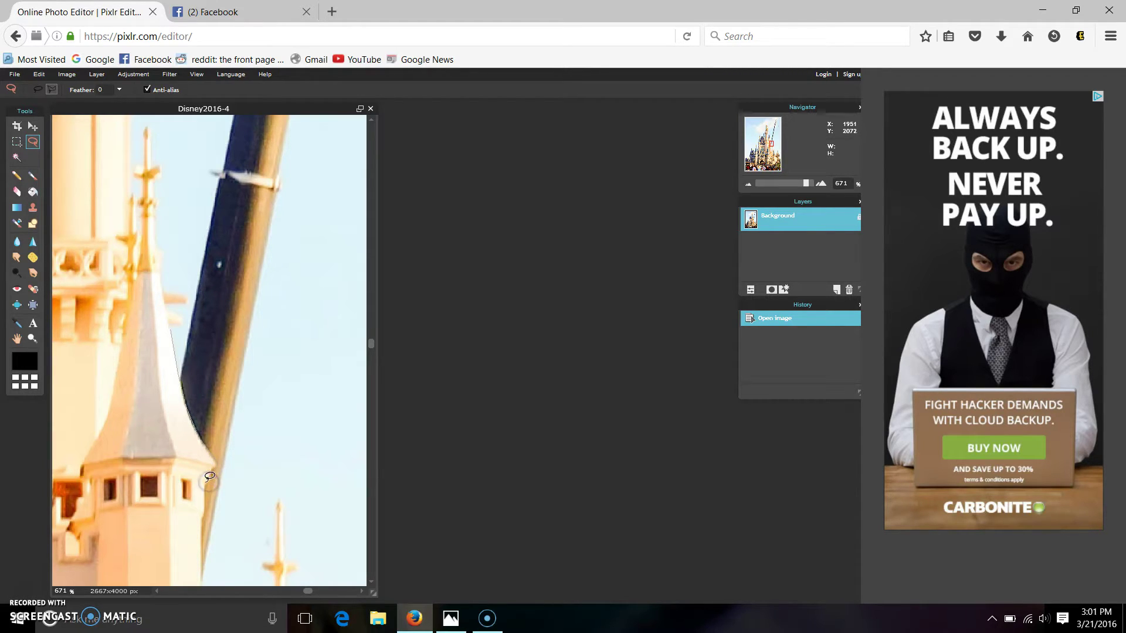
pyautogui.moveTo(210, 478); pyautogui.dragTo(204, 515)
# Close the lasso selection around the rest of the tower and its golden finial, and undo the accidental deselection.
pyautogui.moveTo(202, 528)
pyautogui.mouseDown()
pyautogui.moveTo(201, 583)
pyautogui.moveTo(91, 584)
pyautogui.moveTo(113, 487)
pyautogui.moveTo(85, 315)
pyautogui.moveTo(93, 184)
pyautogui.moveTo(103, 246)
pyautogui.moveTo(108, 156)
pyautogui.moveTo(151, 127)
pyautogui.moveTo(162, 170)
pyautogui.mouseUp()
pyautogui.click(163, 173)
pyautogui.click(158, 176)
pyautogui.click(153, 178)
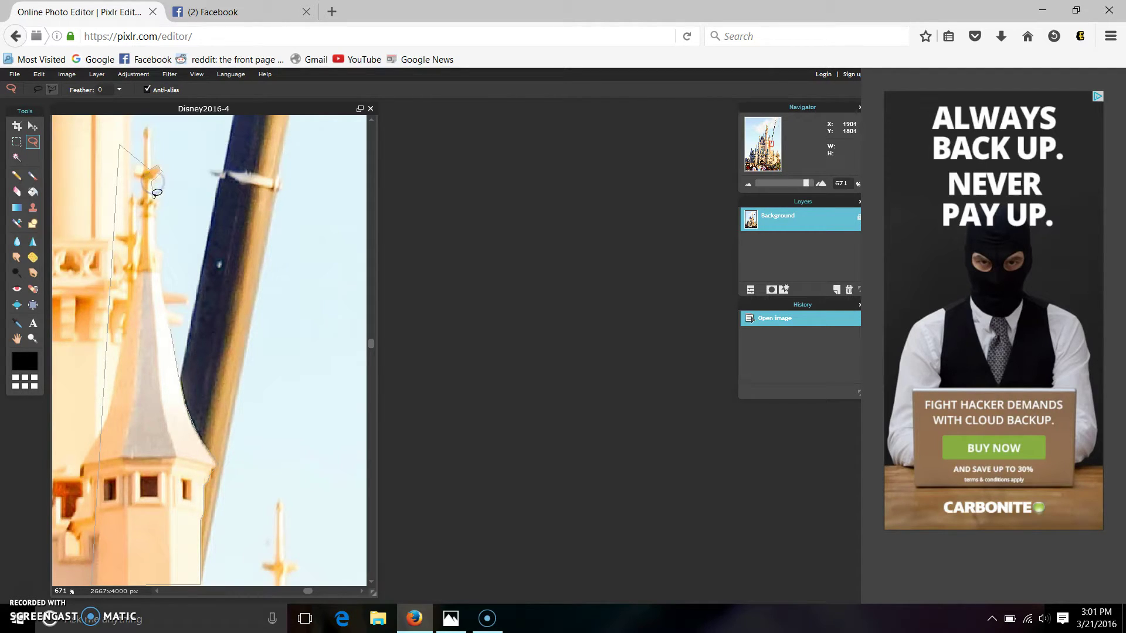
pyautogui.click(156, 206)
pyautogui.click(156, 210)
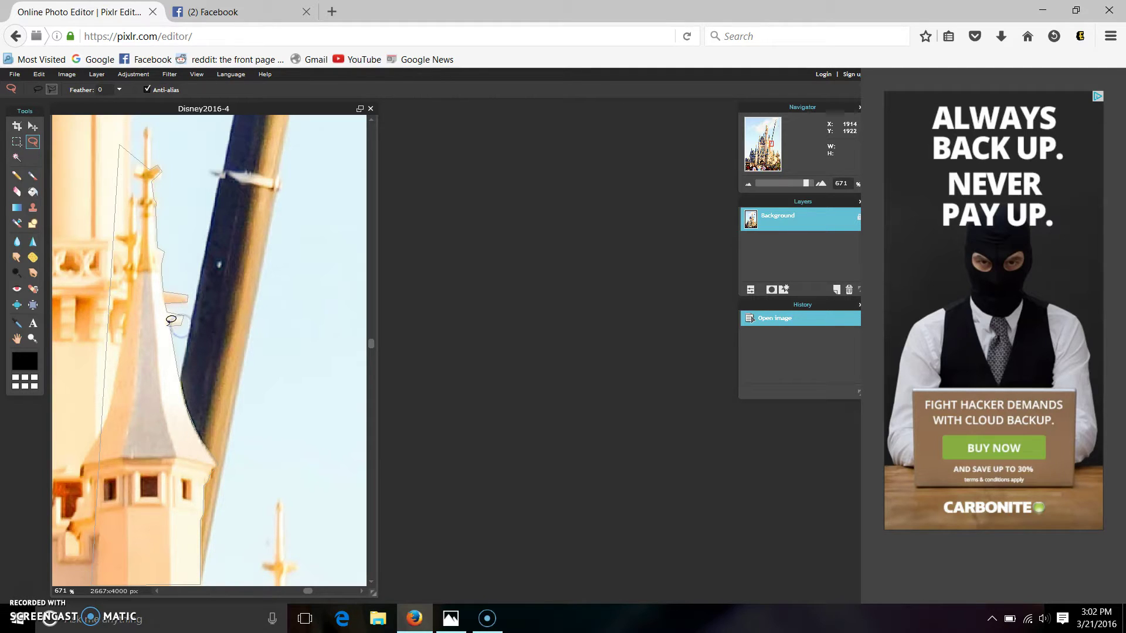
pyautogui.moveTo(169, 323); pyautogui.dragTo(170, 325)
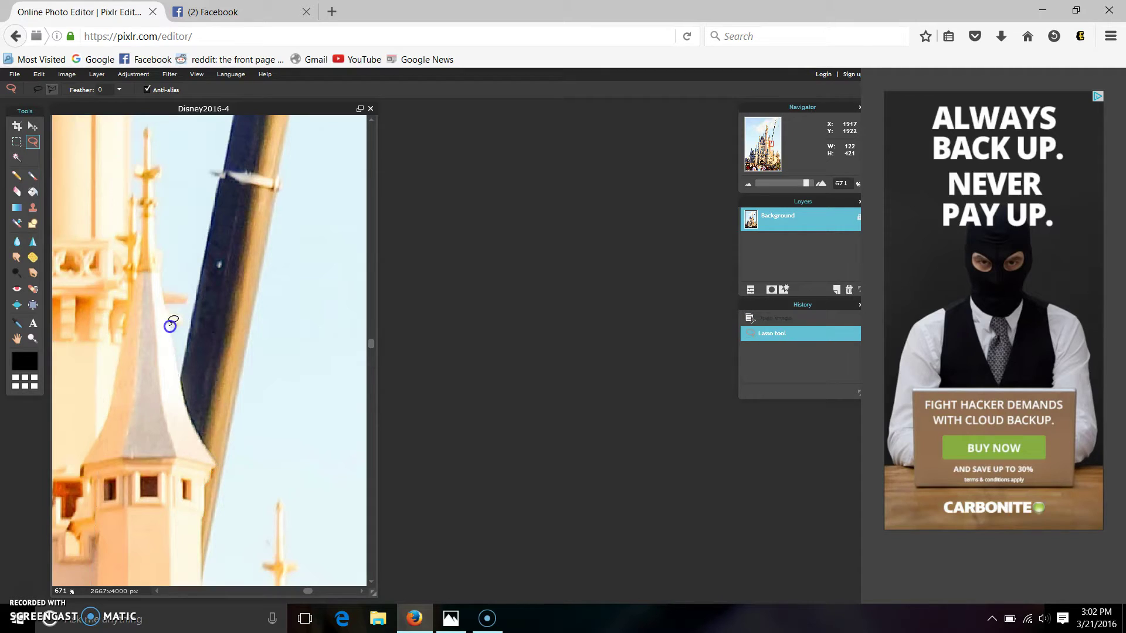
pyautogui.click(180, 228)
pyautogui.hotkey('ctrl', 'z')
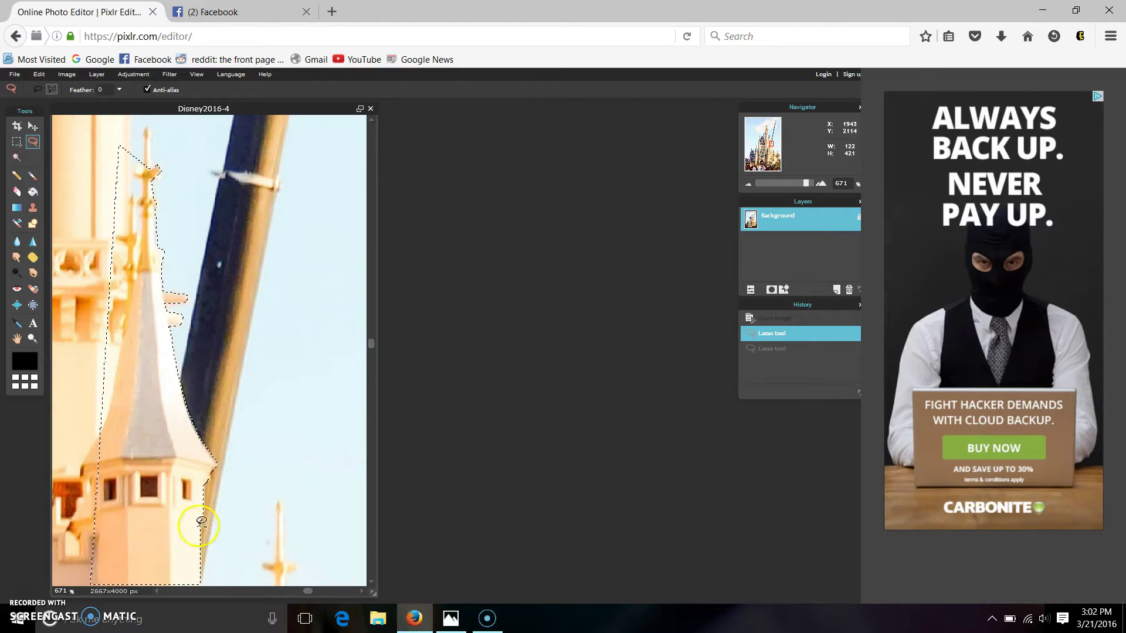
# Copy the selected tower onto a new layer and align the copy exactly over the original tower.
pyautogui.hotkey('ctrl', 'c')
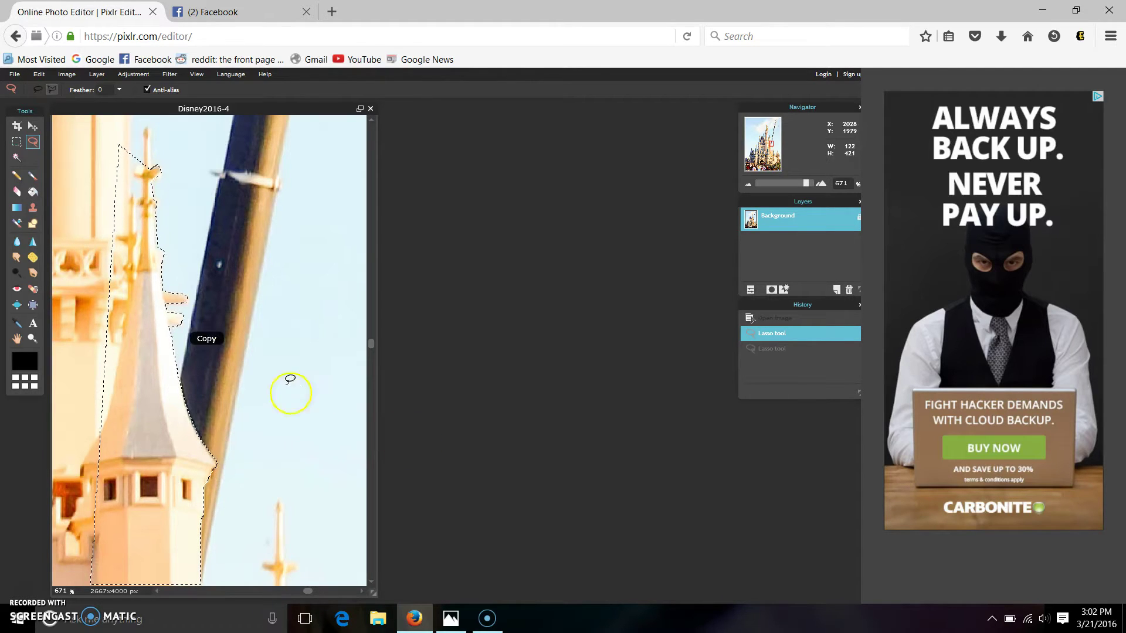
pyautogui.hotkey('ctrl', 'v')
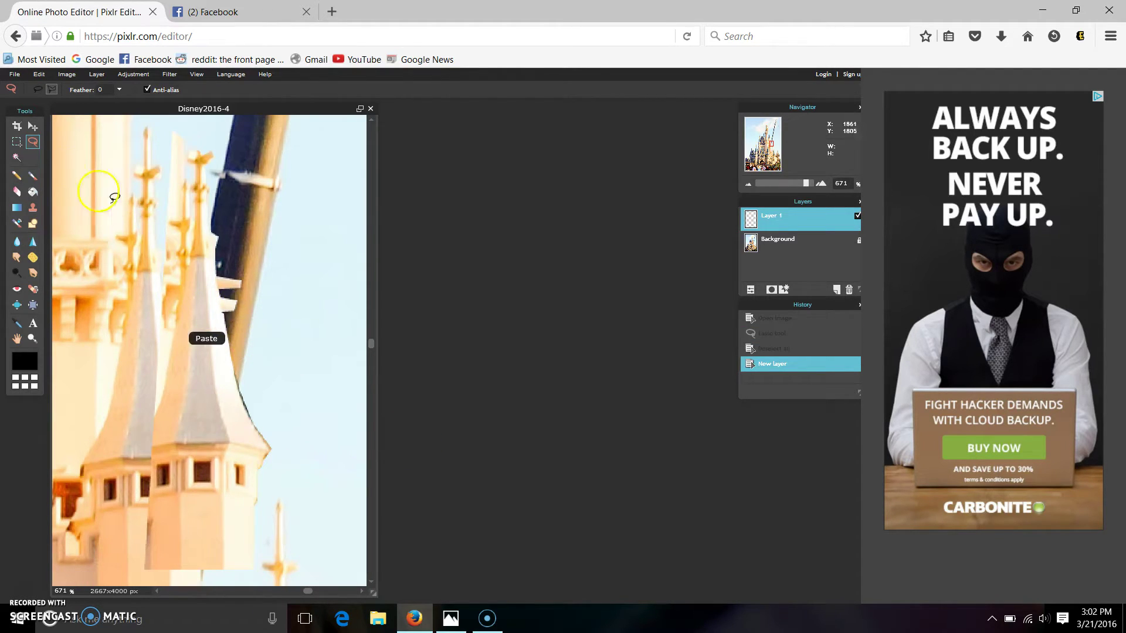
pyautogui.click(33, 126)
pyautogui.moveTo(201, 503); pyautogui.dragTo(149, 516)
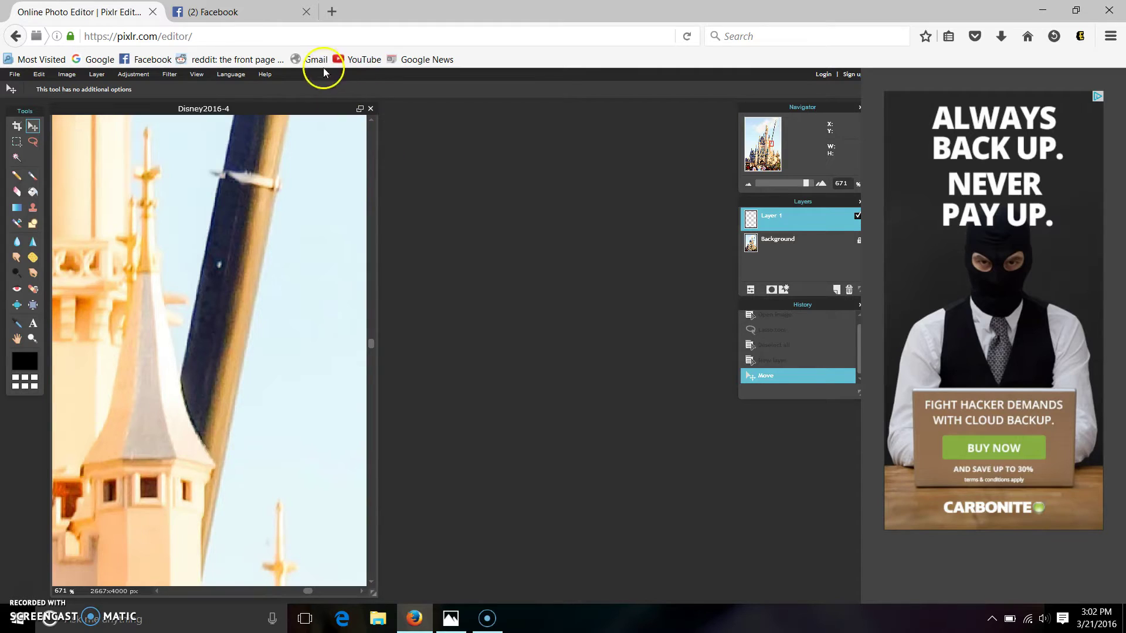
# View the image at 100% and set up the Clone Stamp with the soft 100-diameter brush.
pyautogui.click(200, 75)
pyautogui.click(216, 104)
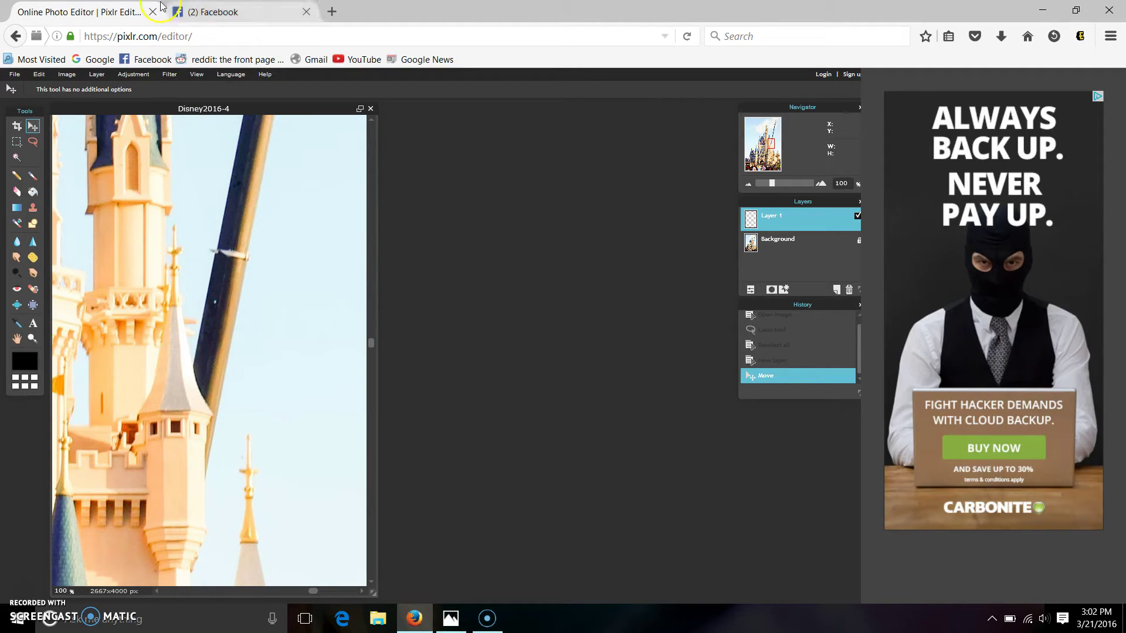
pyautogui.click(33, 208)
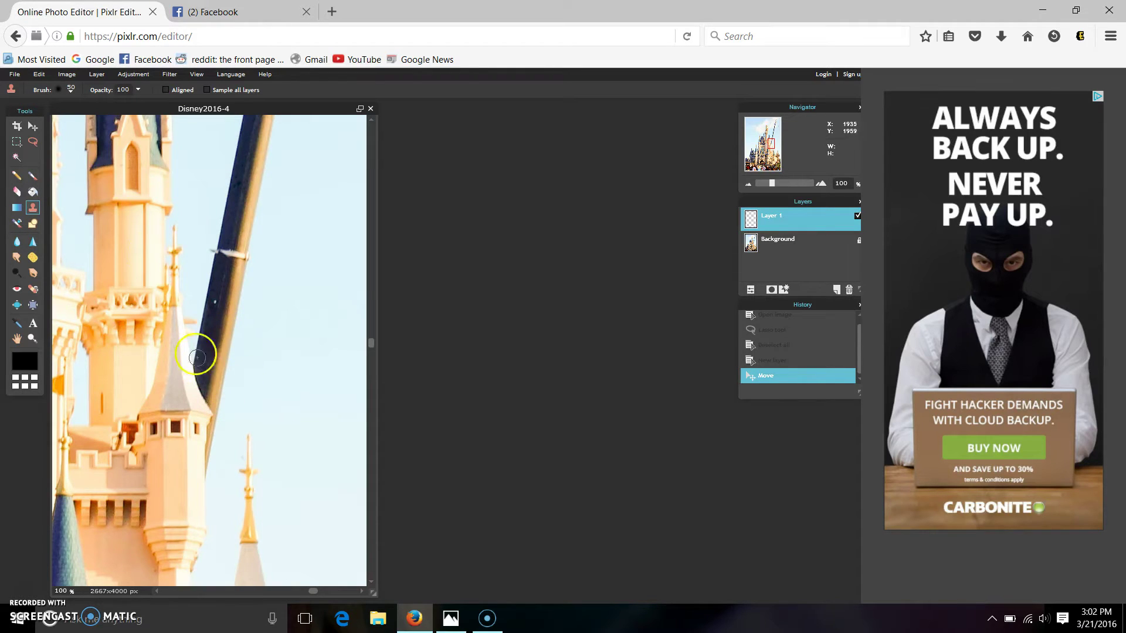
pyautogui.click(69, 90)
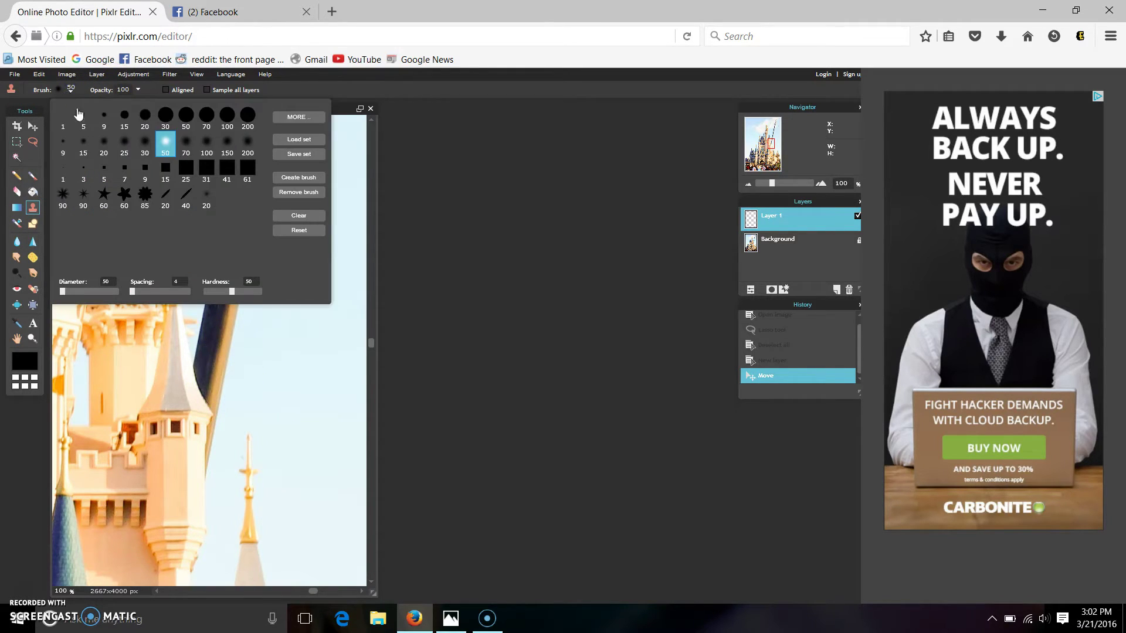
pyautogui.click(207, 149)
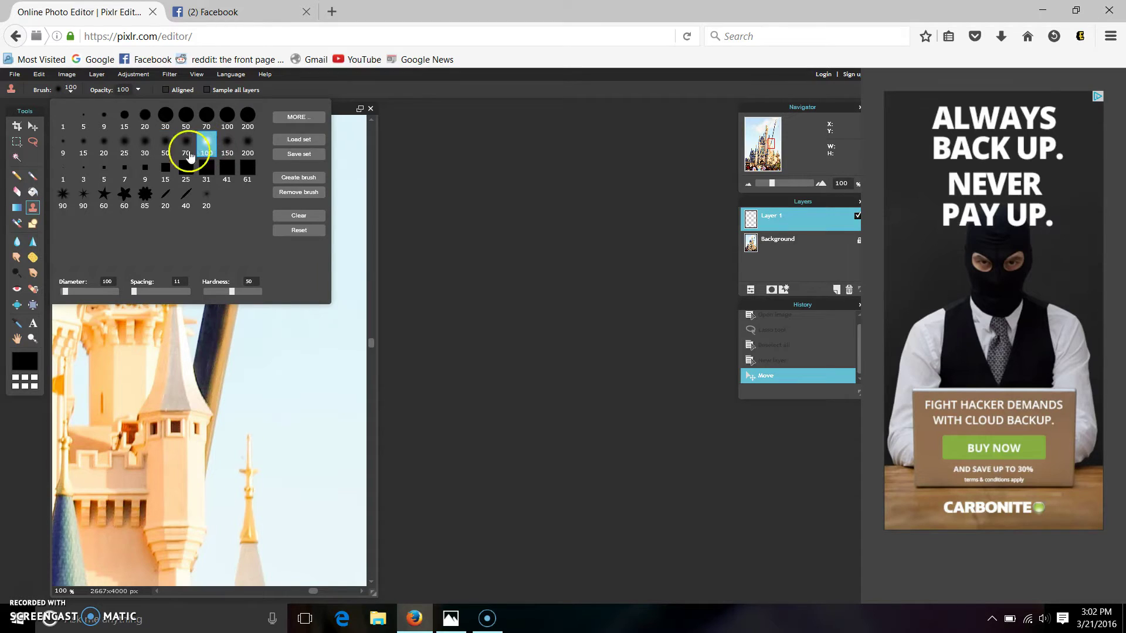
# Make the Background layer active, try the Clone Stamp by copying the small spire onto the sky, and undo that copy.
pyautogui.click(370, 342)
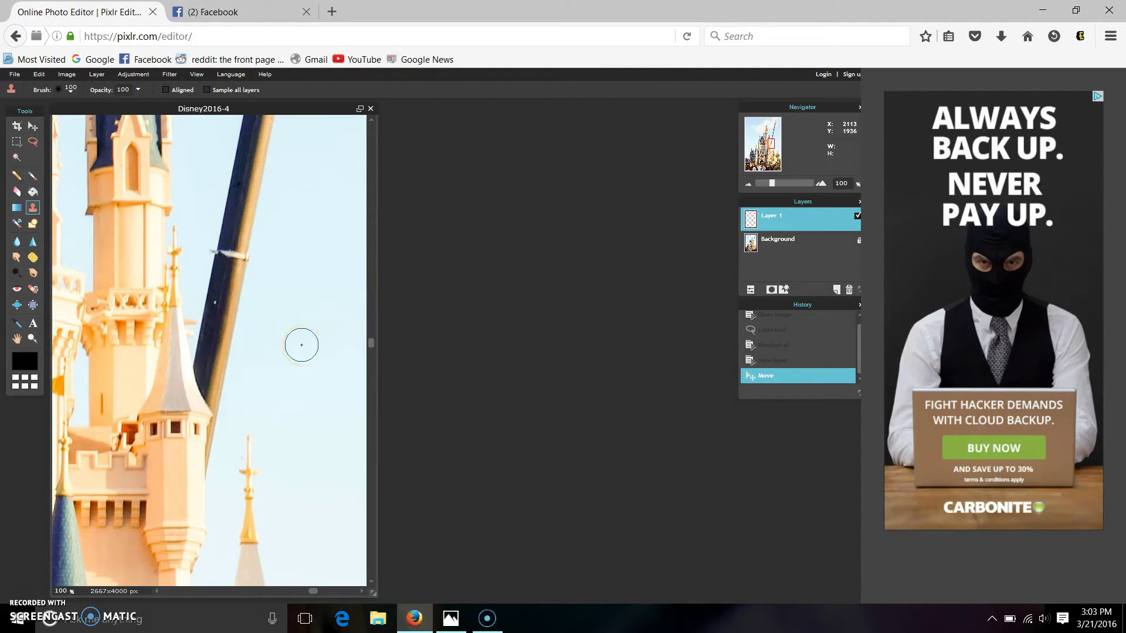
pyautogui.moveTo(302, 349)
pyautogui.mouseDown()
pyautogui.moveTo(299, 364)
pyautogui.moveTo(298, 343)
pyautogui.mouseUp()
pyautogui.click(777, 242)
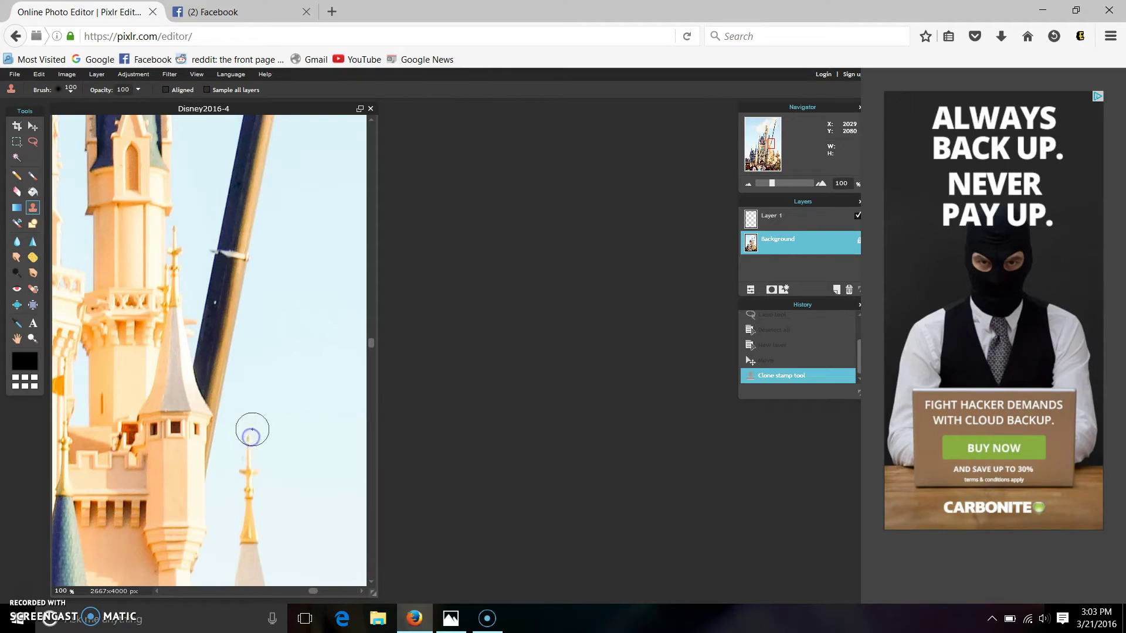
pyautogui.moveTo(292, 342)
pyautogui.mouseDown()
pyautogui.moveTo(279, 380)
pyautogui.moveTo(295, 389)
pyautogui.moveTo(300, 418)
pyautogui.moveTo(288, 440)
pyautogui.moveTo(299, 516)
pyautogui.mouseUp()
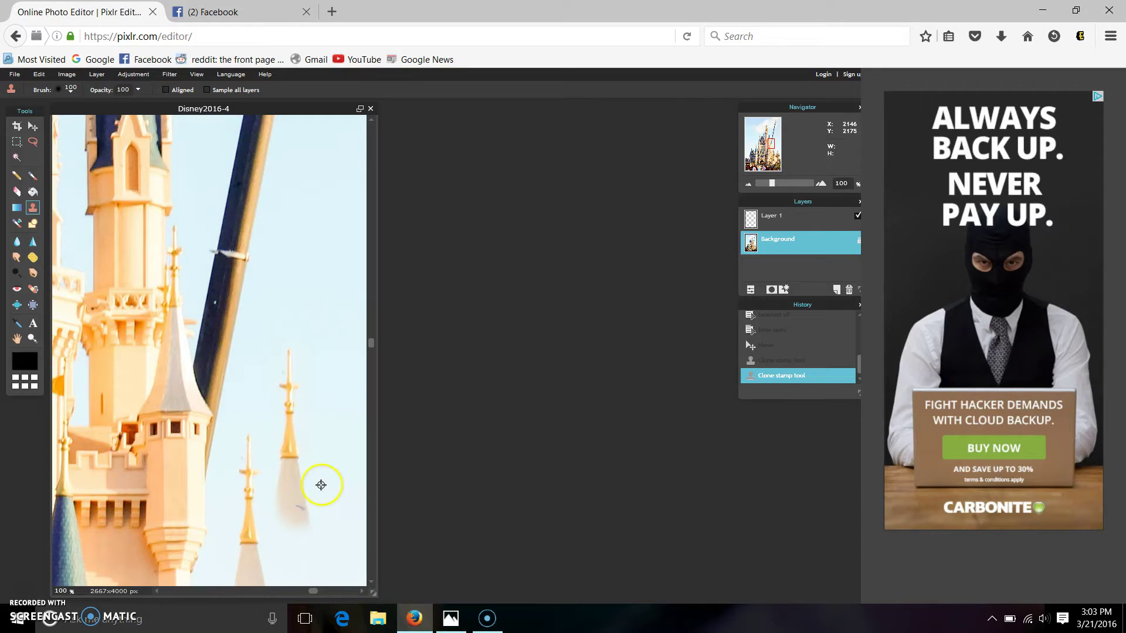
pyautogui.hotkey('ctrl', 'z')
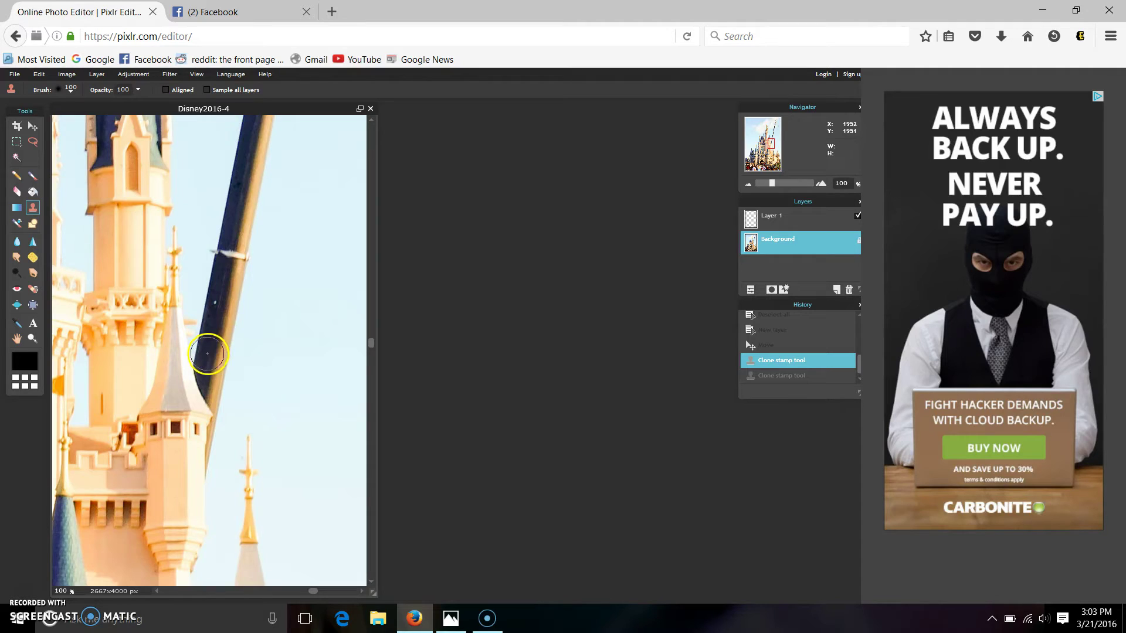
# Clone sky over the lower and middle sections of the crane boom on the Background layer, working upward from the tower.
pyautogui.click(208, 353)
pyautogui.moveTo(208, 355)
pyautogui.mouseDown()
pyautogui.moveTo(216, 382)
pyautogui.moveTo(236, 327)
pyautogui.moveTo(219, 326)
pyautogui.moveTo(203, 363)
pyautogui.moveTo(217, 283)
pyautogui.moveTo(200, 354)
pyautogui.moveTo(195, 331)
pyautogui.moveTo(203, 344)
pyautogui.moveTo(185, 346)
pyautogui.moveTo(230, 251)
pyautogui.moveTo(254, 301)
pyautogui.moveTo(236, 315)
pyautogui.moveTo(237, 254)
pyautogui.moveTo(213, 471)
pyautogui.moveTo(204, 379)
pyautogui.moveTo(209, 421)
pyautogui.moveTo(226, 280)
pyautogui.moveTo(214, 250)
pyautogui.moveTo(254, 245)
pyautogui.moveTo(250, 232)
pyautogui.moveTo(229, 234)
pyautogui.moveTo(231, 221)
pyautogui.moveTo(263, 223)
pyautogui.moveTo(252, 207)
pyautogui.moveTo(220, 218)
pyautogui.moveTo(252, 127)
pyautogui.moveTo(276, 147)
pyautogui.moveTo(256, 188)
pyautogui.moveTo(227, 139)
pyautogui.moveTo(250, 292)
pyautogui.moveTo(234, 403)
pyautogui.moveTo(221, 417)
pyautogui.moveTo(249, 226)
pyautogui.mouseUp()
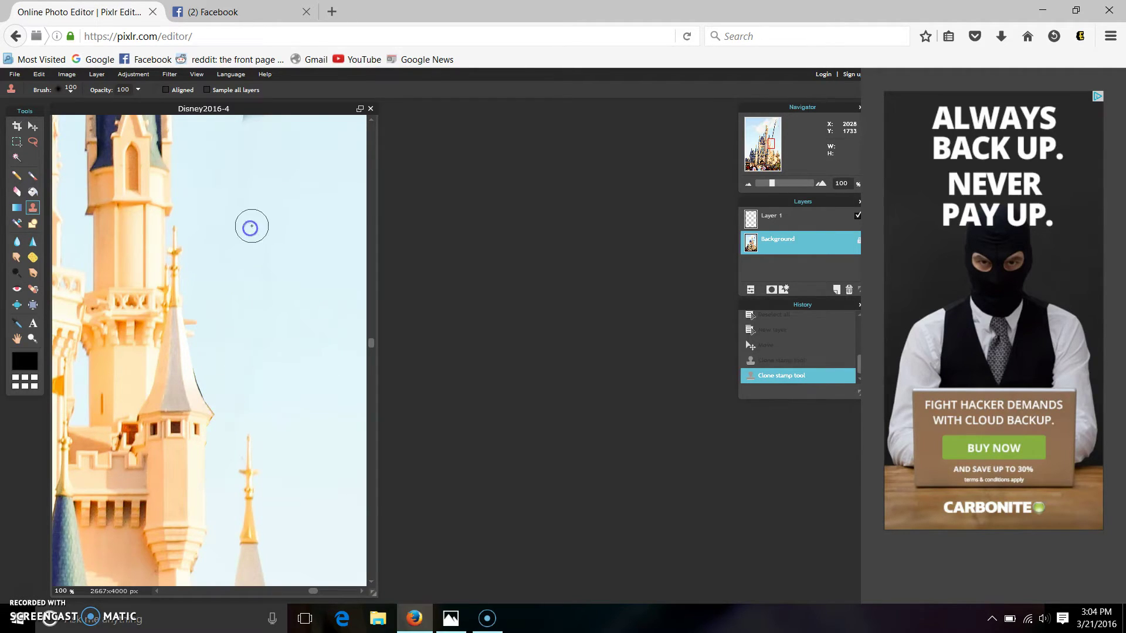
pyautogui.moveTo(373, 344); pyautogui.dragTo(369, 244)
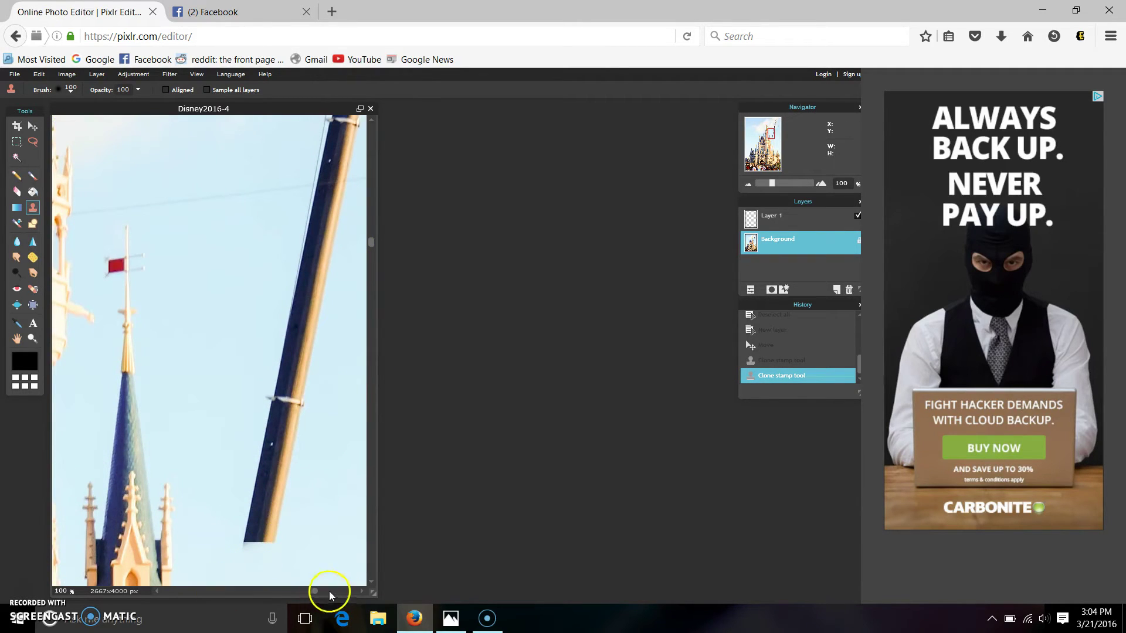
pyautogui.moveTo(315, 591); pyautogui.dragTo(331, 591)
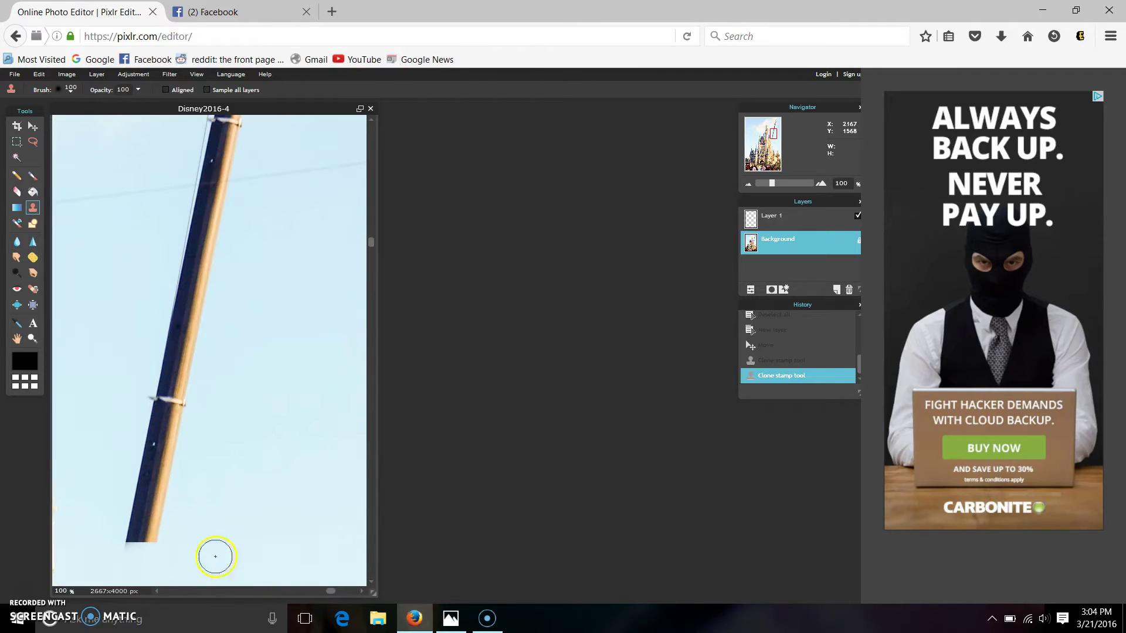
pyautogui.moveTo(223, 540)
pyautogui.mouseDown()
pyautogui.moveTo(145, 549)
pyautogui.moveTo(215, 228)
pyautogui.moveTo(181, 279)
pyautogui.moveTo(123, 537)
pyautogui.moveTo(137, 533)
pyautogui.moveTo(144, 465)
pyautogui.moveTo(127, 528)
pyautogui.moveTo(187, 381)
pyautogui.moveTo(159, 492)
pyautogui.moveTo(200, 362)
pyautogui.moveTo(141, 463)
pyautogui.moveTo(147, 416)
pyautogui.moveTo(189, 372)
pyautogui.moveTo(196, 445)
pyautogui.moveTo(206, 391)
pyautogui.moveTo(167, 482)
pyautogui.moveTo(276, 471)
pyautogui.moveTo(111, 470)
pyautogui.moveTo(109, 495)
pyautogui.moveTo(128, 456)
pyautogui.mouseUp()
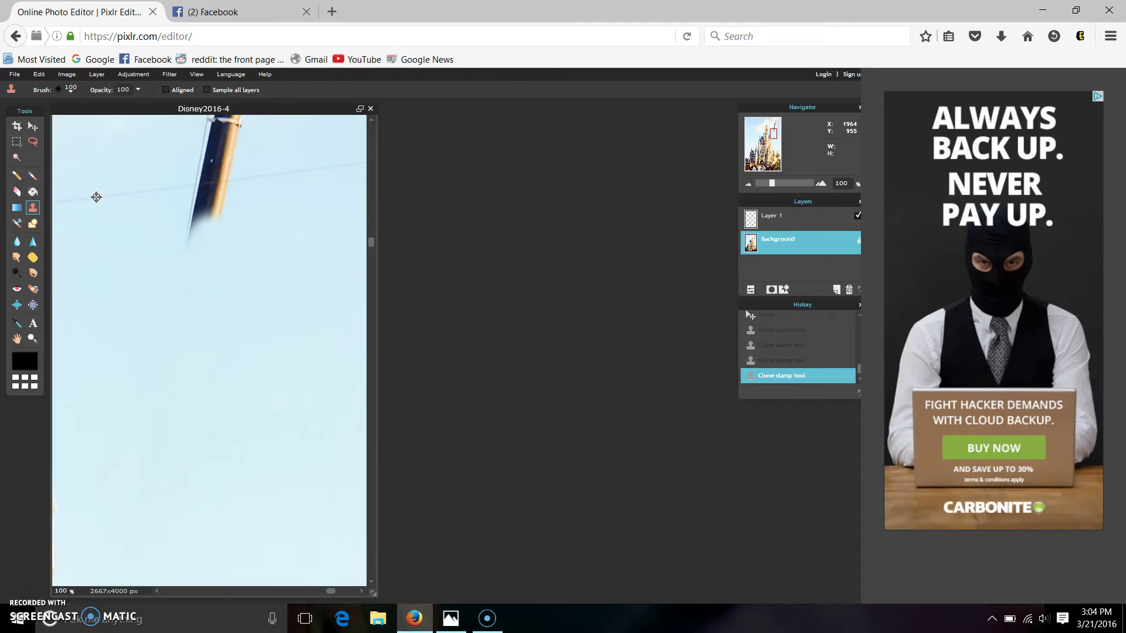
pyautogui.keyDown('ctrl'); pyautogui.click(213, 183); pyautogui.keyUp('ctrl')
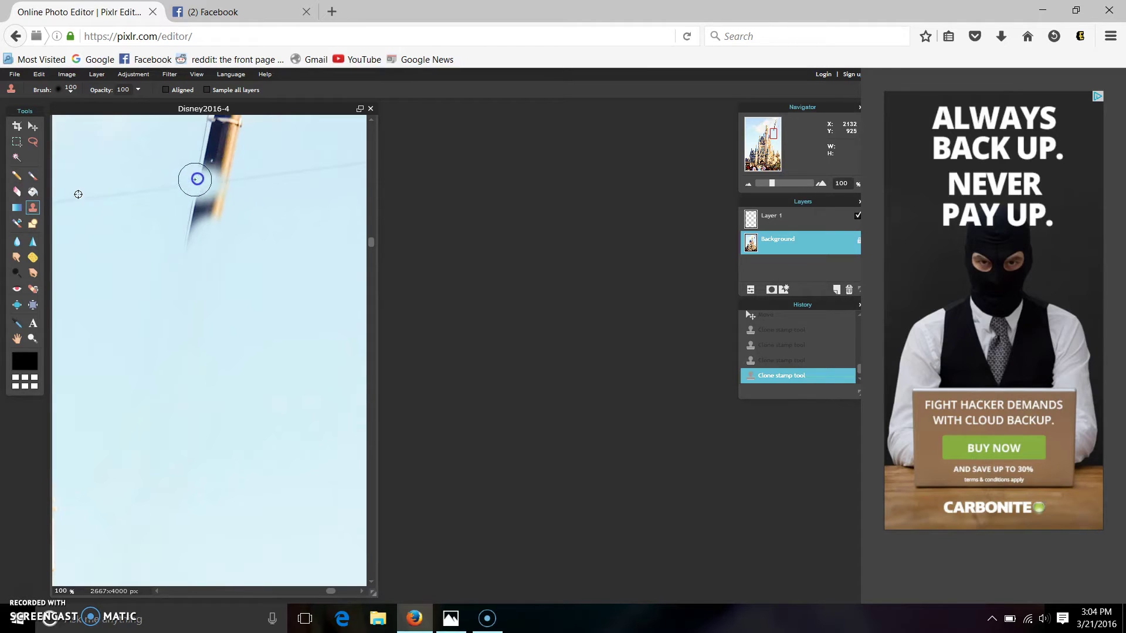
pyautogui.moveTo(200, 168)
pyautogui.mouseDown()
pyautogui.moveTo(226, 200)
pyautogui.moveTo(231, 163)
pyautogui.moveTo(227, 205)
pyautogui.moveTo(204, 163)
pyautogui.moveTo(184, 243)
pyautogui.moveTo(204, 211)
pyautogui.moveTo(191, 305)
pyautogui.moveTo(217, 277)
pyautogui.moveTo(199, 219)
pyautogui.moveTo(240, 152)
pyautogui.moveTo(196, 144)
pyautogui.moveTo(239, 139)
pyautogui.moveTo(199, 142)
pyautogui.mouseUp()
# Clone sky and cloud over the dark upper section of the crane boom, up to the base of its lattice top.
pyautogui.moveTo(374, 241); pyautogui.dragTo(384, 166)
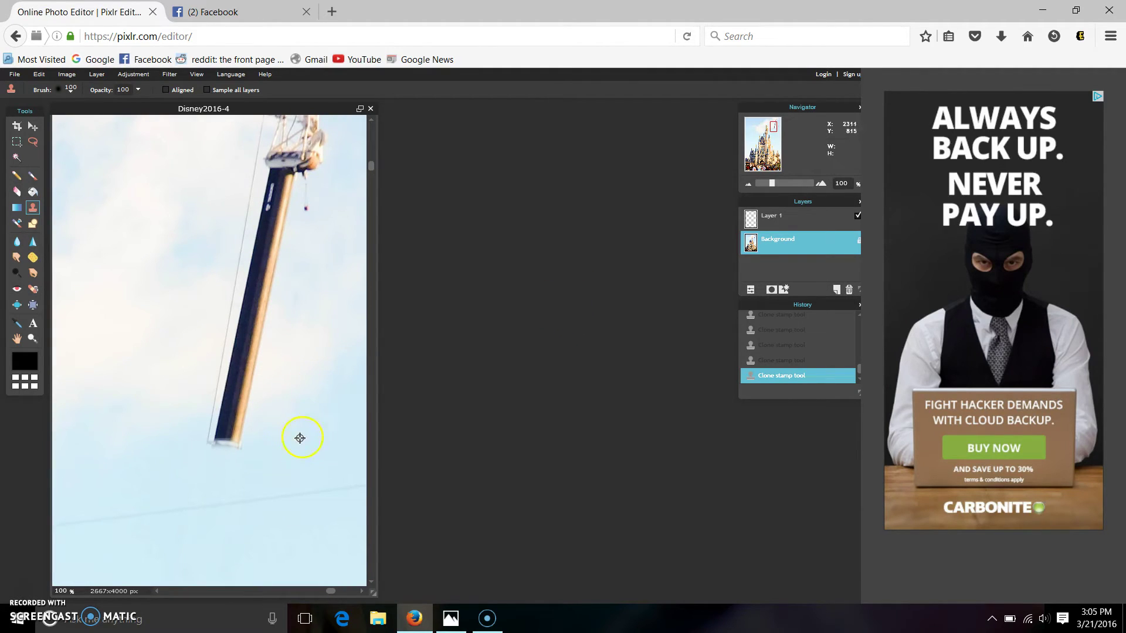
pyautogui.moveTo(212, 432)
pyautogui.mouseDown()
pyautogui.moveTo(260, 441)
pyautogui.moveTo(205, 439)
pyautogui.moveTo(242, 418)
pyautogui.moveTo(204, 408)
pyautogui.moveTo(250, 403)
pyautogui.moveTo(221, 400)
pyautogui.moveTo(223, 384)
pyautogui.moveTo(268, 367)
pyautogui.moveTo(216, 367)
pyautogui.moveTo(238, 383)
pyautogui.moveTo(261, 354)
pyautogui.moveTo(216, 345)
pyautogui.moveTo(255, 328)
pyautogui.moveTo(259, 318)
pyautogui.moveTo(228, 326)
pyautogui.moveTo(235, 301)
pyautogui.moveTo(268, 302)
pyautogui.moveTo(262, 283)
pyautogui.moveTo(242, 286)
pyautogui.moveTo(232, 271)
pyautogui.moveTo(275, 263)
pyautogui.moveTo(281, 251)
pyautogui.moveTo(256, 260)
pyautogui.moveTo(249, 246)
pyautogui.moveTo(273, 244)
pyautogui.moveTo(277, 283)
pyautogui.mouseUp()
pyautogui.keyDown('ctrl'); pyautogui.click(113, 234); pyautogui.keyUp('ctrl')
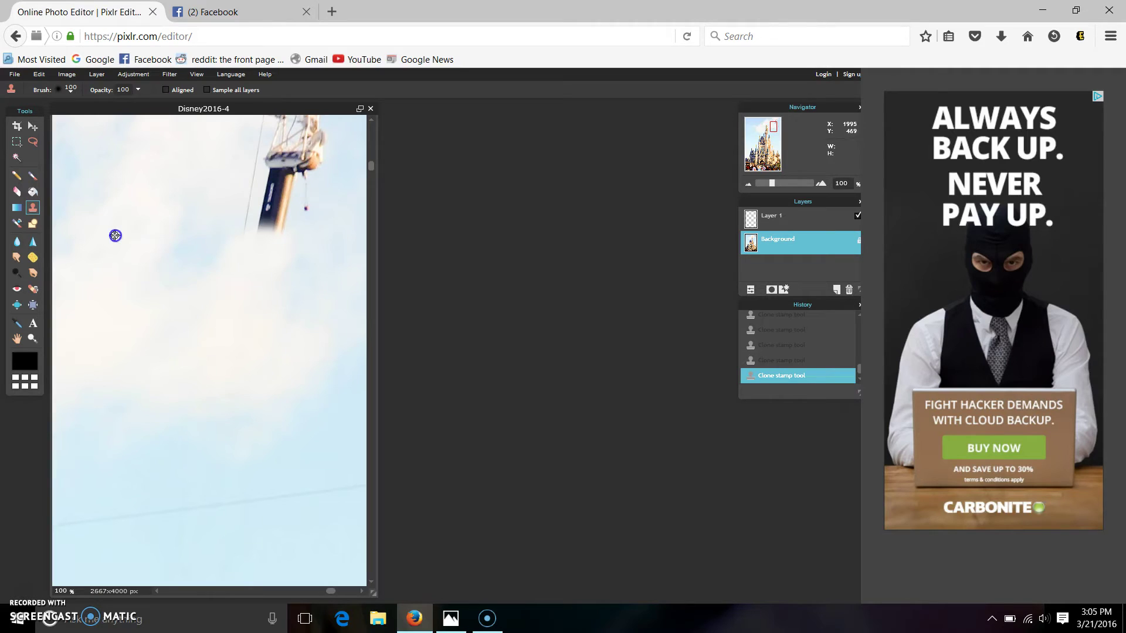
pyautogui.moveTo(270, 211)
pyautogui.mouseDown()
pyautogui.moveTo(280, 241)
pyautogui.moveTo(250, 247)
pyautogui.moveTo(288, 199)
pyautogui.moveTo(261, 201)
pyautogui.moveTo(274, 212)
pyautogui.moveTo(292, 188)
pyautogui.moveTo(289, 224)
pyautogui.moveTo(325, 155)
pyautogui.moveTo(248, 172)
pyautogui.moveTo(269, 159)
pyautogui.moveTo(257, 151)
pyautogui.moveTo(305, 169)
pyautogui.moveTo(323, 161)
pyautogui.moveTo(309, 151)
pyautogui.moveTo(138, 187)
pyautogui.moveTo(260, 203)
pyautogui.moveTo(224, 176)
pyautogui.moveTo(358, 270)
pyautogui.moveTo(319, 362)
pyautogui.mouseUp()
pyautogui.keyDown('ctrl'); pyautogui.click(163, 196); pyautogui.keyUp('ctrl')
pyautogui.moveTo(371, 166); pyautogui.dragTo(371, 117)
pyautogui.click(371, 108)
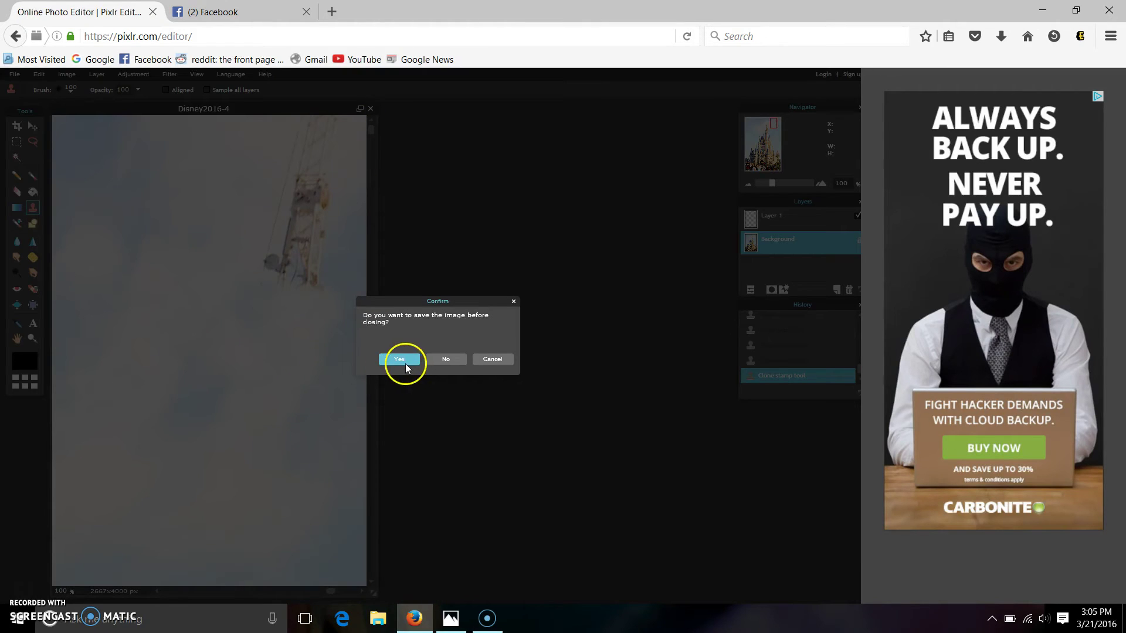
pyautogui.click(492, 360)
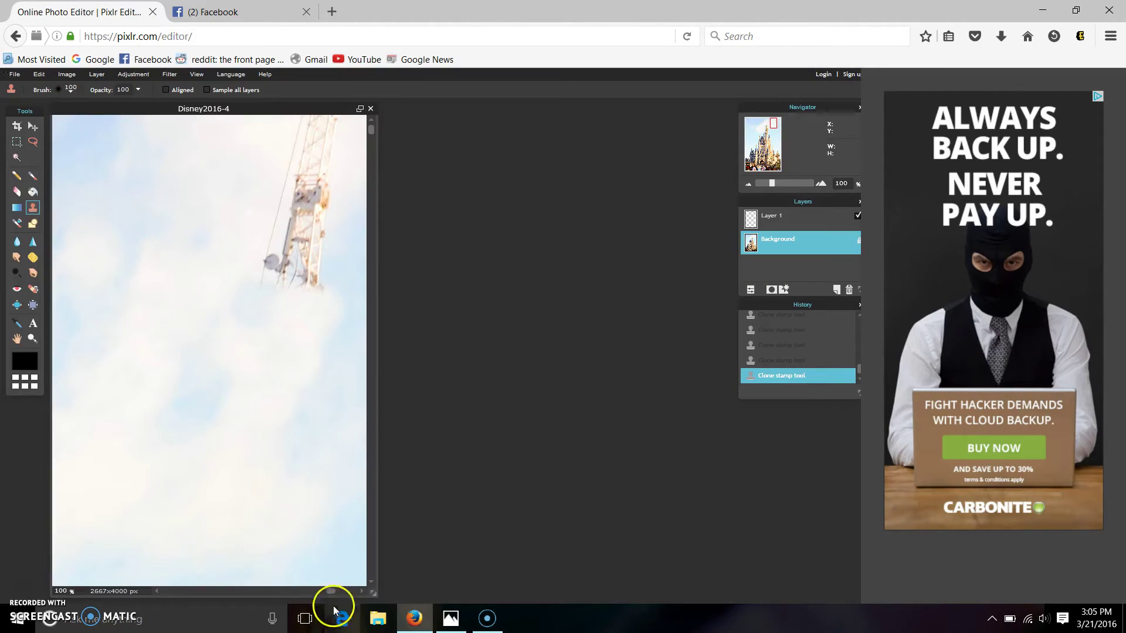
# Clone clouds and sky over the crane's lattice top and touch up the blue patch left in the cloud.
pyautogui.moveTo(332, 591); pyautogui.dragTo(350, 591)
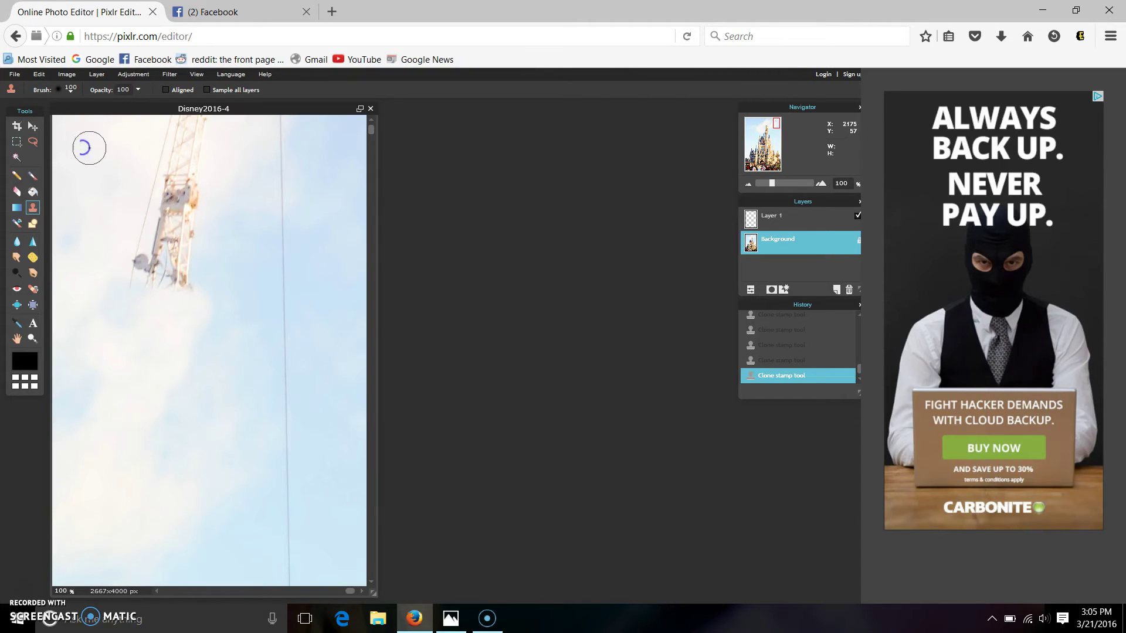
pyautogui.moveTo(112, 132)
pyautogui.mouseDown()
pyautogui.moveTo(226, 126)
pyautogui.moveTo(150, 137)
pyautogui.moveTo(195, 153)
pyautogui.moveTo(145, 167)
pyautogui.moveTo(161, 155)
pyautogui.moveTo(158, 180)
pyautogui.moveTo(175, 199)
pyautogui.moveTo(187, 183)
pyautogui.moveTo(157, 225)
pyautogui.moveTo(183, 224)
pyautogui.moveTo(133, 234)
pyautogui.moveTo(179, 223)
pyautogui.moveTo(176, 236)
pyautogui.moveTo(136, 254)
pyautogui.moveTo(137, 292)
pyautogui.moveTo(163, 300)
pyautogui.mouseUp()
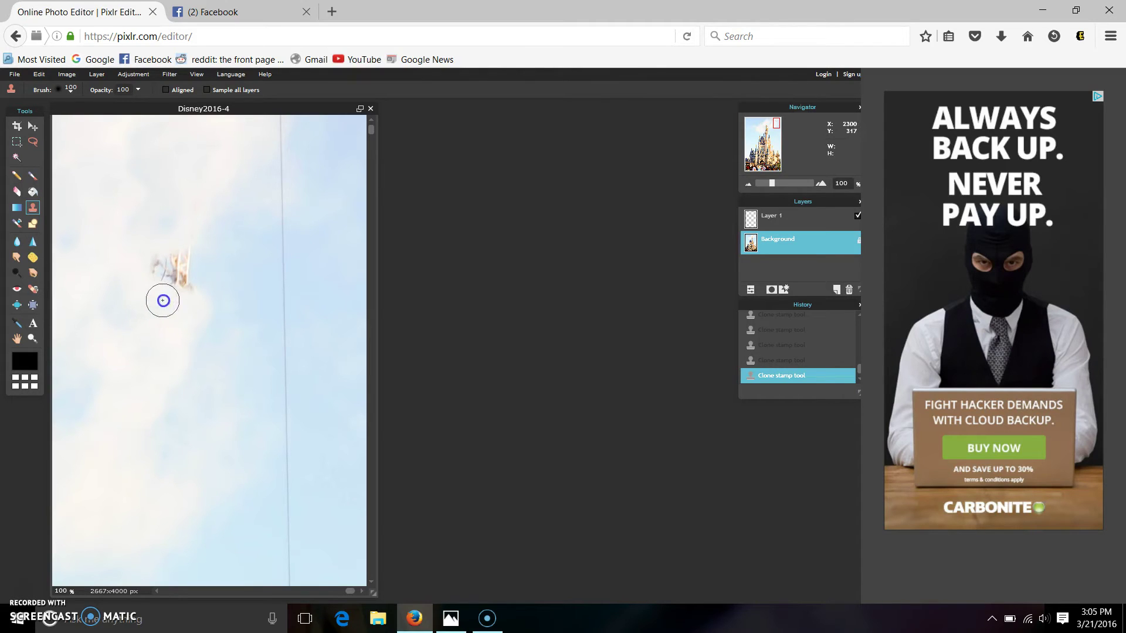
pyautogui.moveTo(203, 261)
pyautogui.mouseDown()
pyautogui.moveTo(178, 262)
pyautogui.moveTo(186, 284)
pyautogui.moveTo(203, 281)
pyautogui.moveTo(162, 268)
pyautogui.moveTo(175, 267)
pyautogui.moveTo(188, 242)
pyautogui.moveTo(153, 256)
pyautogui.mouseUp()
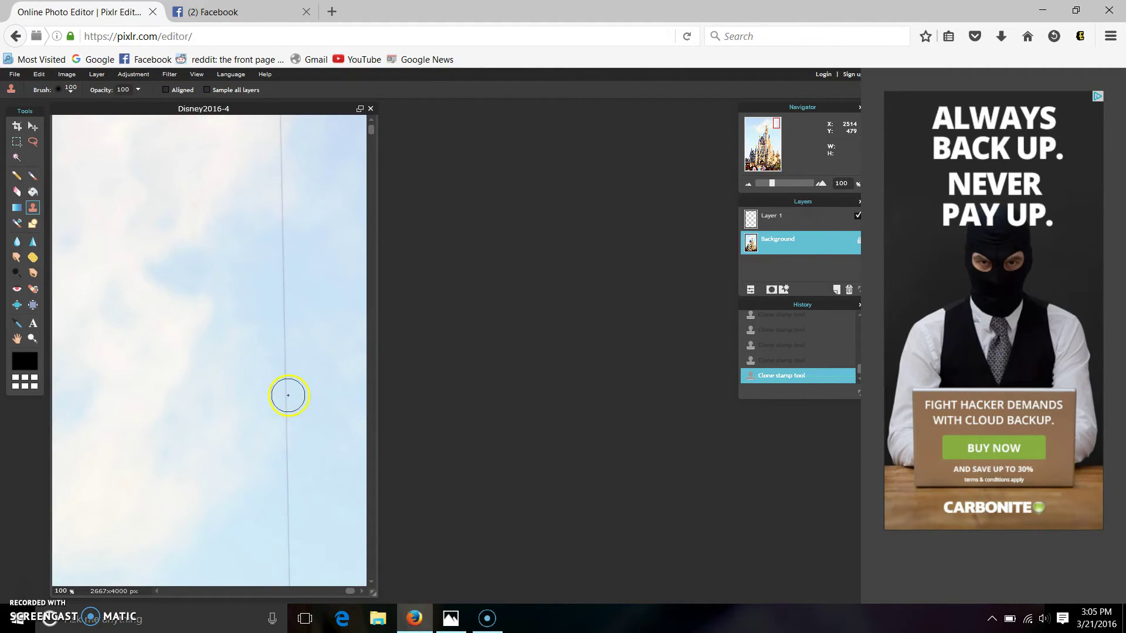
pyautogui.click(152, 274)
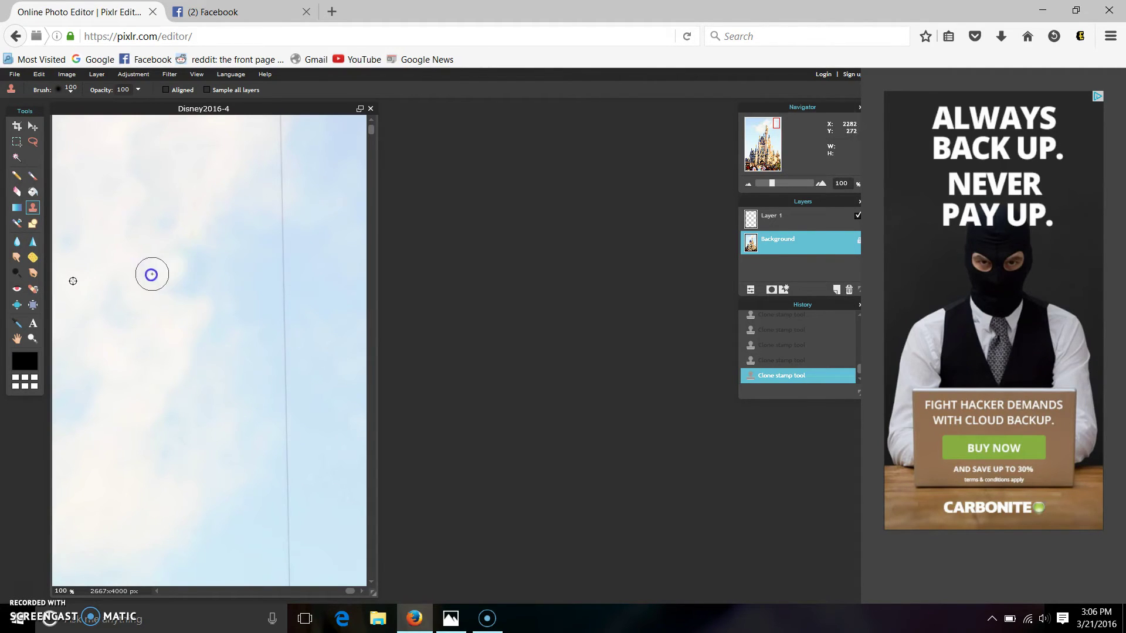
pyautogui.moveTo(129, 293); pyautogui.dragTo(170, 300)
# Check the whole photo, return to actual pixels, and clone sky over the upper part of the thin vertical cable near the right edge.
pyautogui.click(194, 80)
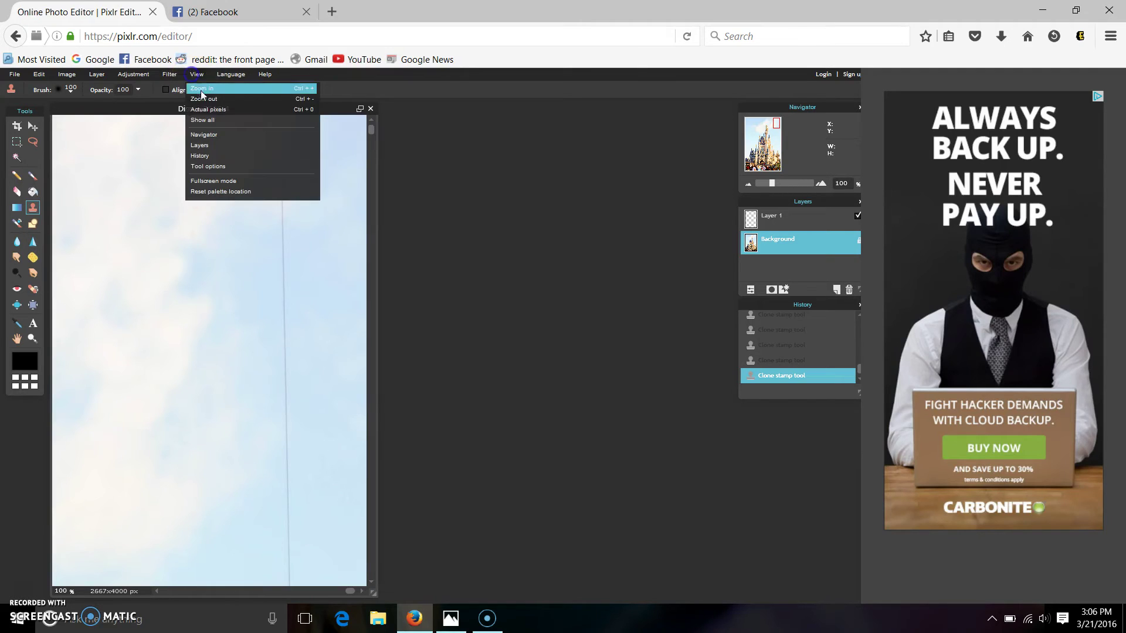
pyautogui.click(217, 120)
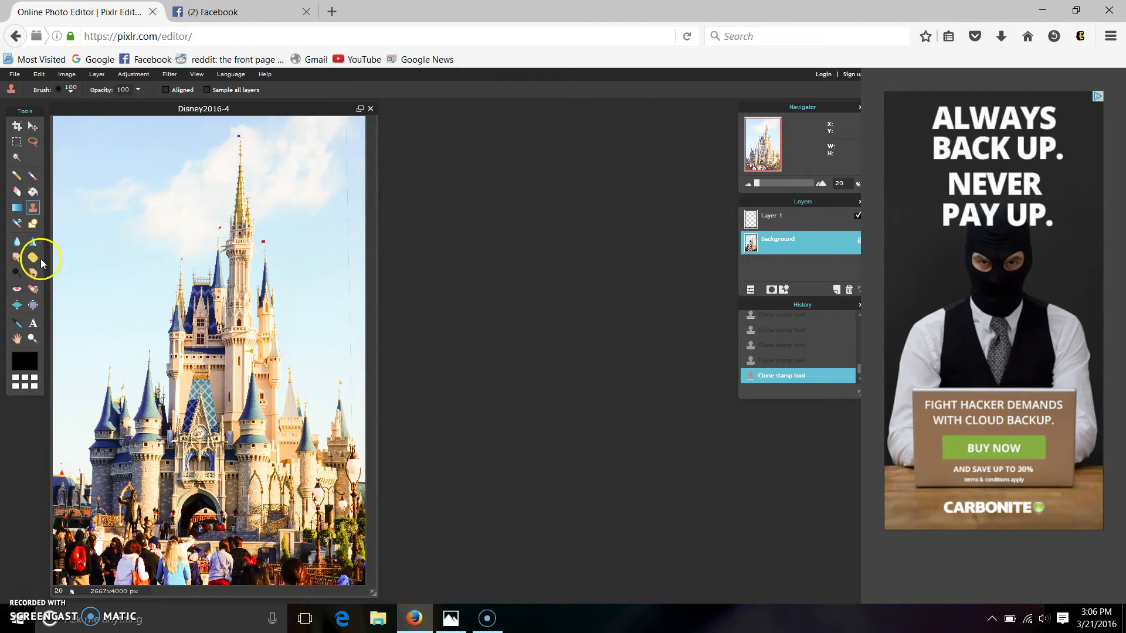
pyautogui.click(196, 74)
pyautogui.click(213, 111)
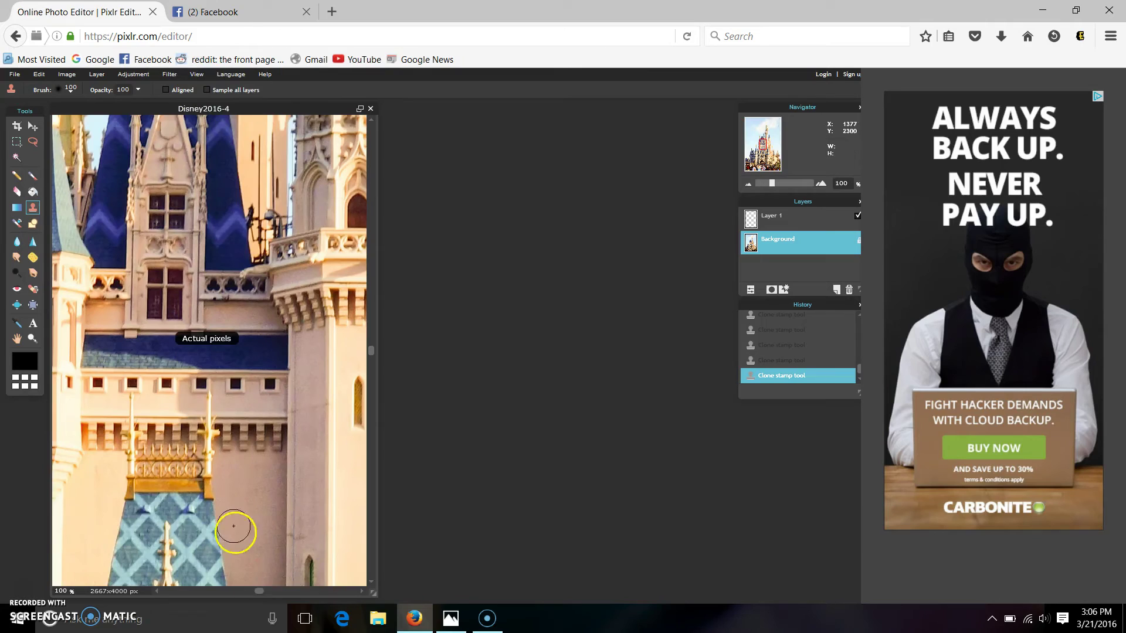
pyautogui.moveTo(258, 591); pyautogui.dragTo(385, 585)
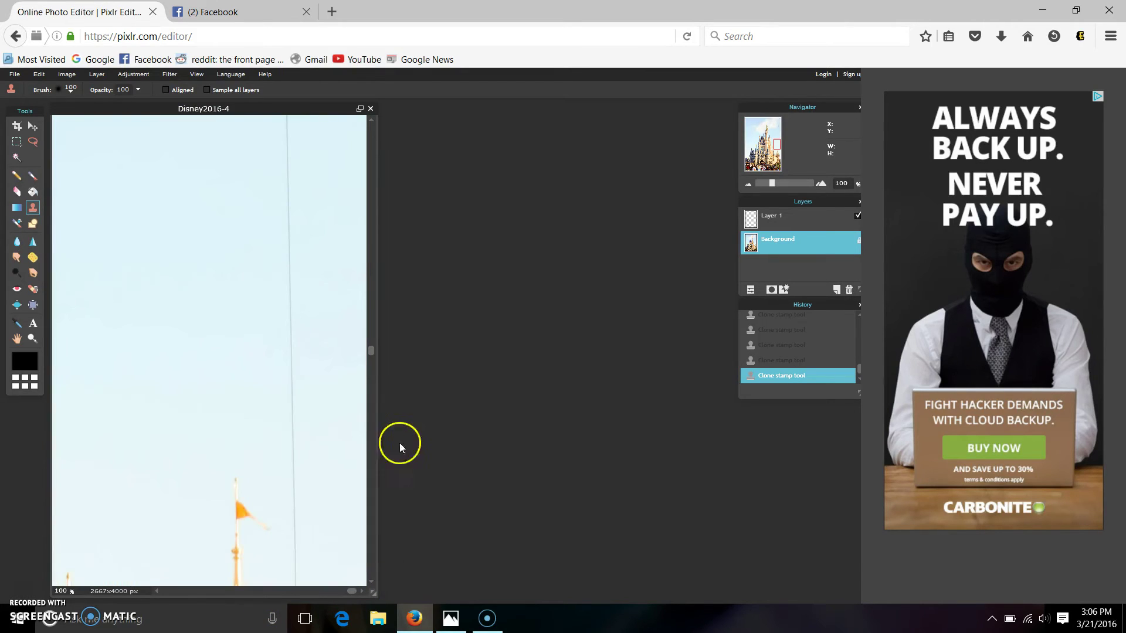
pyautogui.moveTo(374, 352); pyautogui.dragTo(381, 115)
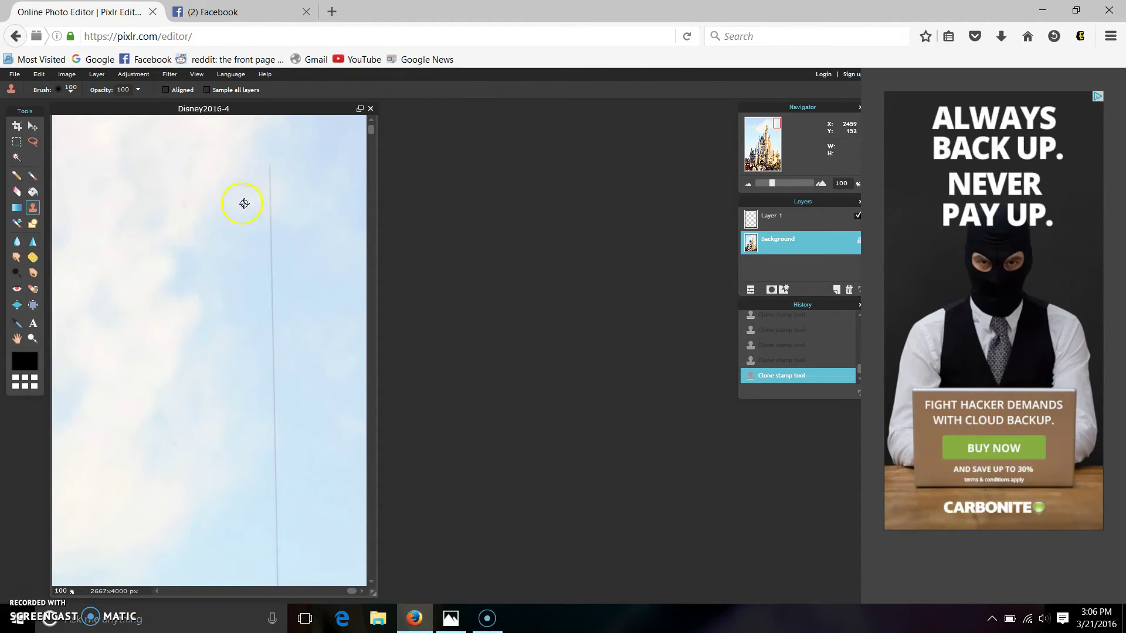
pyautogui.moveTo(268, 189)
pyautogui.mouseDown()
pyautogui.moveTo(266, 179)
pyautogui.moveTo(271, 243)
pyautogui.mouseUp()
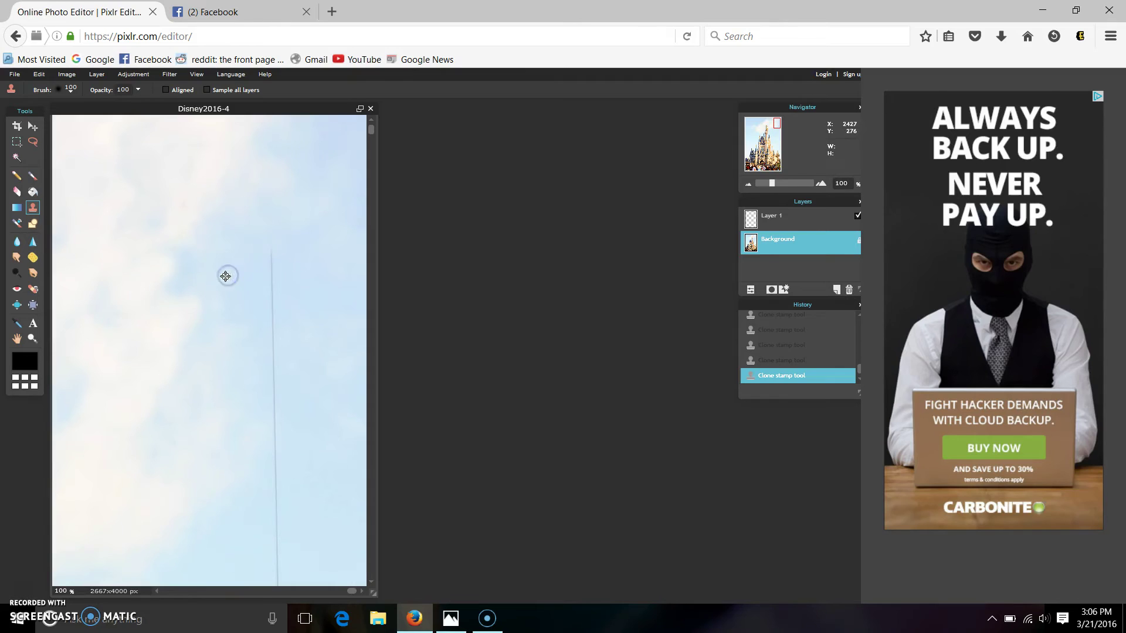
pyautogui.moveTo(230, 277)
pyautogui.mouseDown()
pyautogui.moveTo(266, 262)
pyautogui.moveTo(278, 276)
pyautogui.moveTo(267, 254)
pyautogui.moveTo(274, 294)
pyautogui.mouseUp()
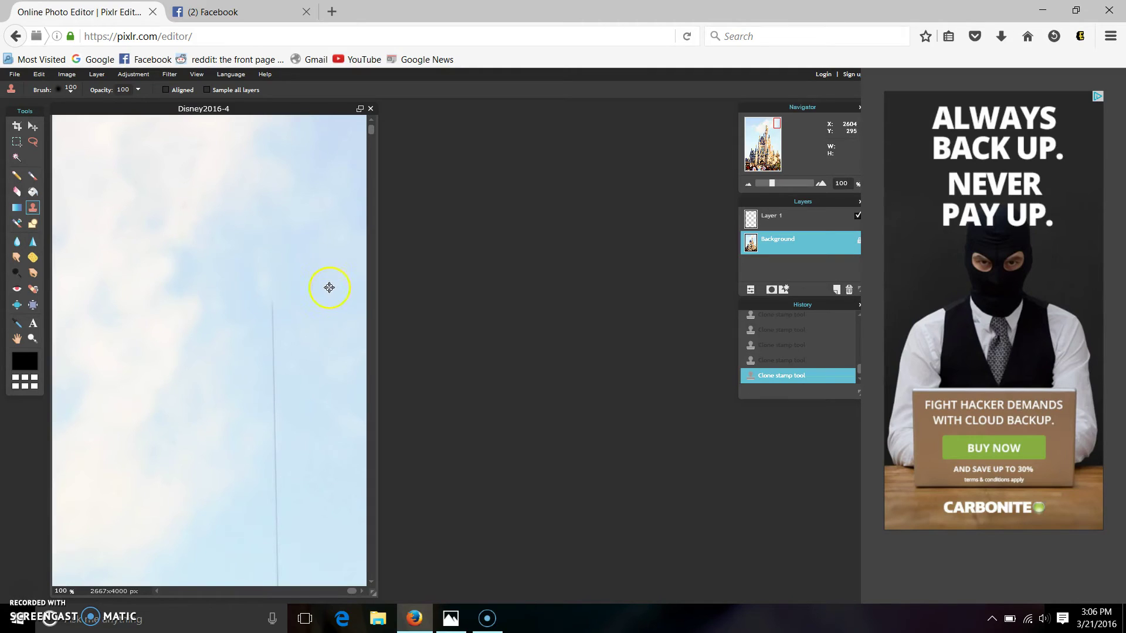
pyautogui.moveTo(273, 293)
pyautogui.mouseDown()
pyautogui.moveTo(269, 492)
pyautogui.moveTo(285, 451)
pyautogui.moveTo(277, 471)
pyautogui.moveTo(281, 403)
pyautogui.mouseUp()
pyautogui.moveTo(213, 455)
pyautogui.mouseDown()
pyautogui.moveTo(250, 453)
pyautogui.moveTo(263, 402)
pyautogui.mouseUp()
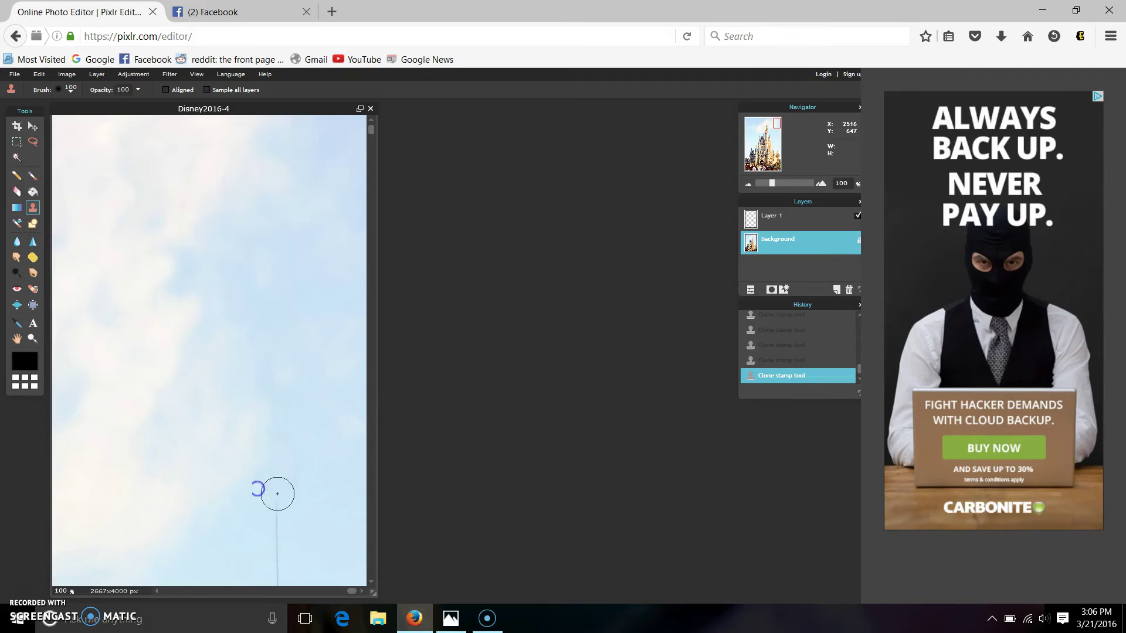
# Clone sky over the vertical cable down past the faint horizontal wire, and undo the last stroke.
pyautogui.moveTo(375, 133); pyautogui.dragTo(379, 215)
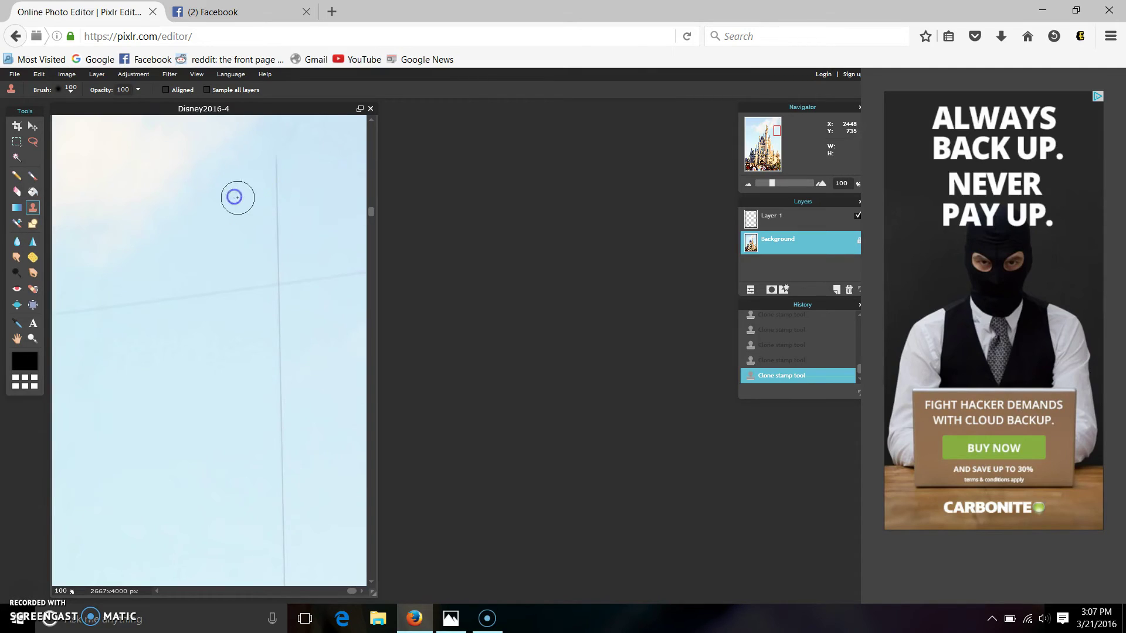
pyautogui.moveTo(278, 164)
pyautogui.mouseDown()
pyautogui.moveTo(276, 206)
pyautogui.moveTo(250, 229)
pyautogui.mouseUp()
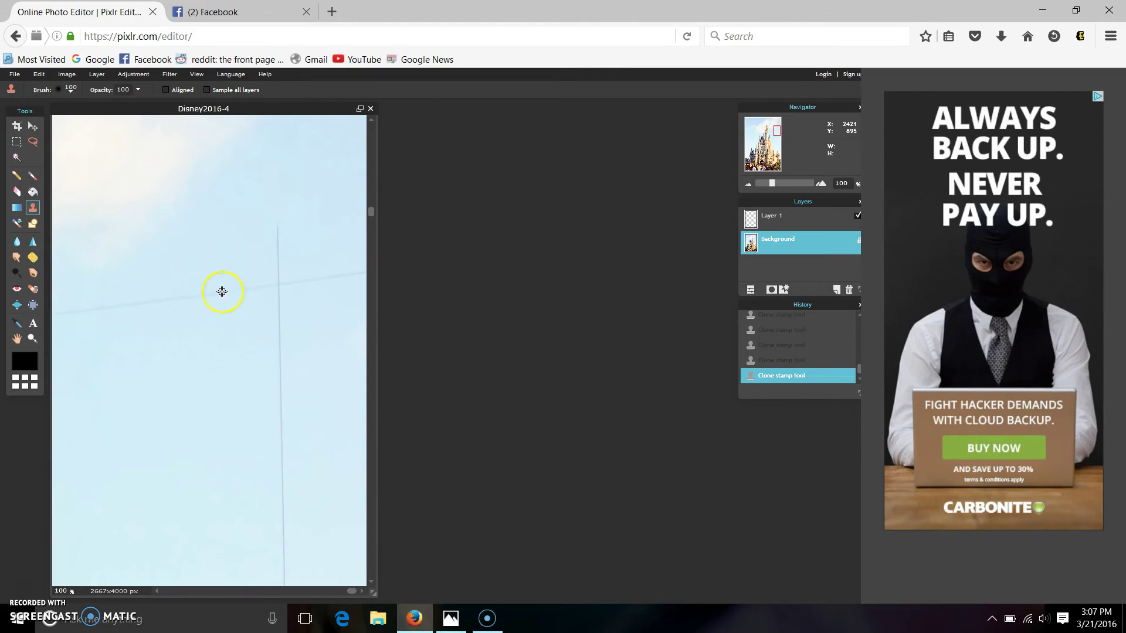
pyautogui.moveTo(223, 293); pyautogui.dragTo(255, 289)
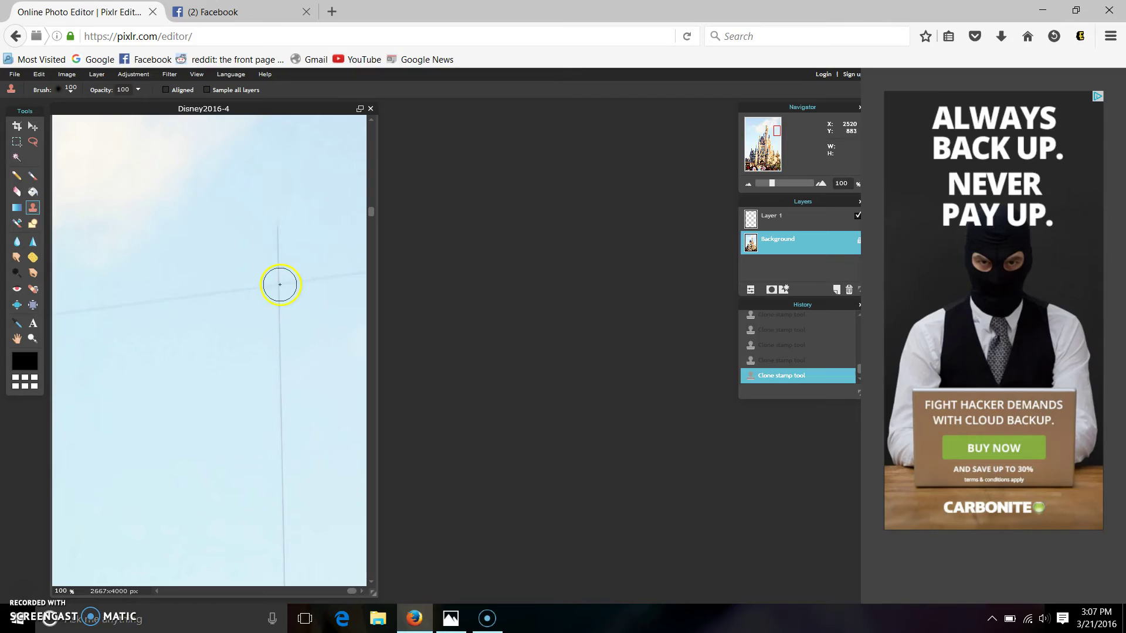
pyautogui.moveTo(281, 285)
pyautogui.mouseDown()
pyautogui.moveTo(279, 218)
pyautogui.moveTo(277, 428)
pyautogui.moveTo(258, 319)
pyautogui.moveTo(290, 355)
pyautogui.mouseUp()
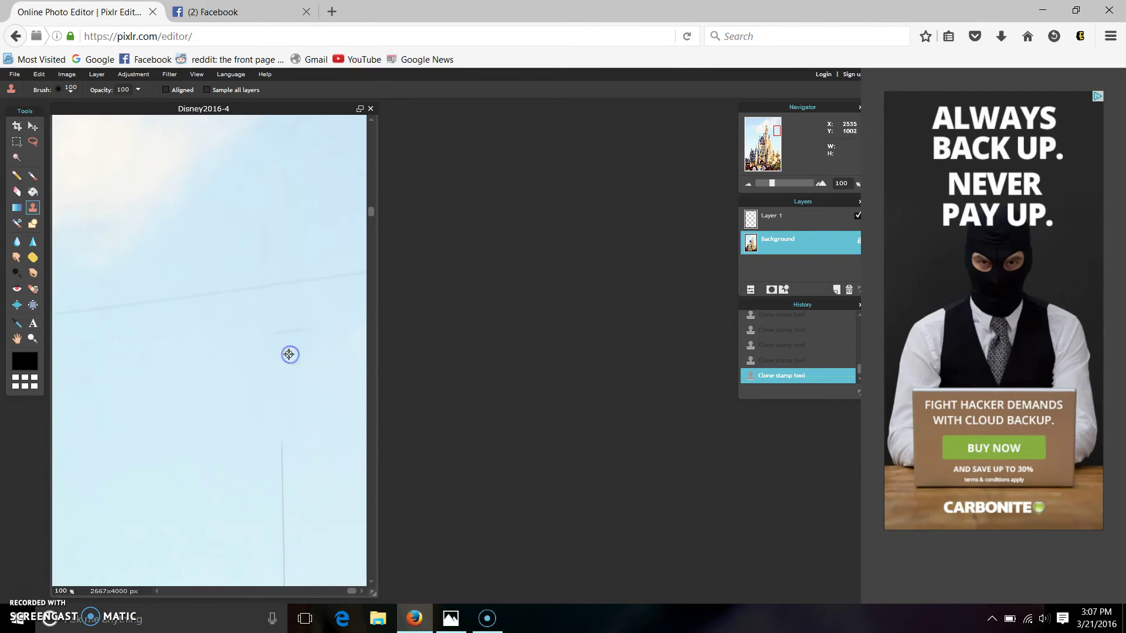
pyautogui.hotkey('ctrl', 'z')
# Clone pale sky over the vertical cable from below the horizontal wire down to the height of the orange flag.
pyautogui.moveTo(372, 215); pyautogui.dragTo(378, 273)
pyautogui.keyDown('ctrl'); pyautogui.click(188, 209); pyautogui.keyUp('ctrl')
pyautogui.moveTo(294, 183)
pyautogui.mouseDown()
pyautogui.moveTo(269, 537)
pyautogui.moveTo(282, 500)
pyautogui.moveTo(283, 530)
pyautogui.moveTo(285, 472)
pyautogui.moveTo(295, 575)
pyautogui.mouseUp()
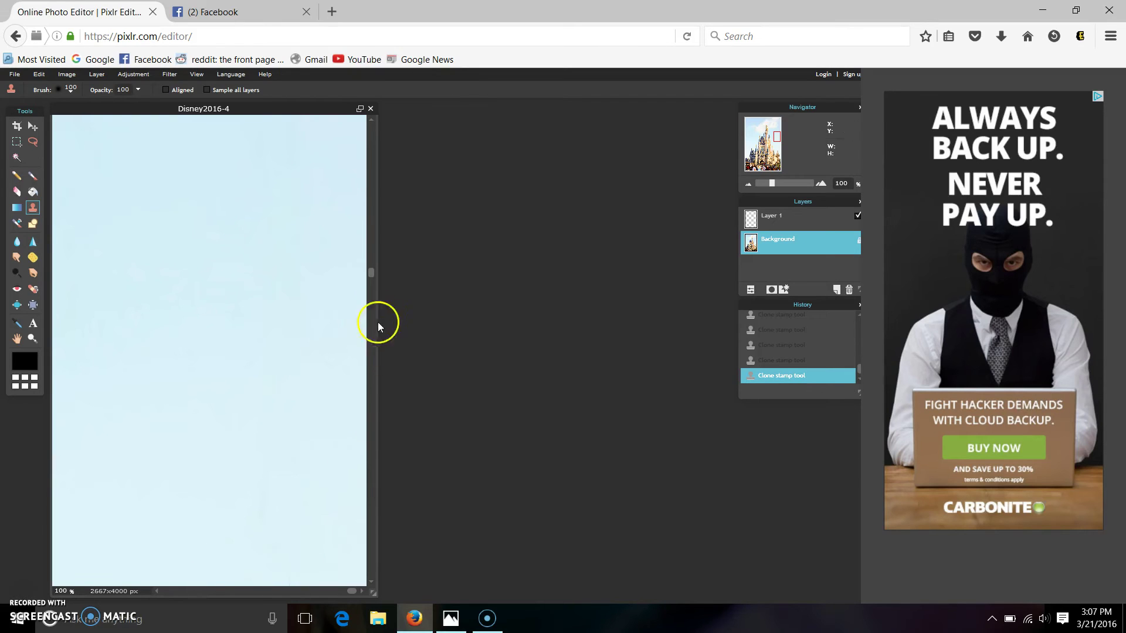
pyautogui.moveTo(375, 281); pyautogui.dragTo(376, 342)
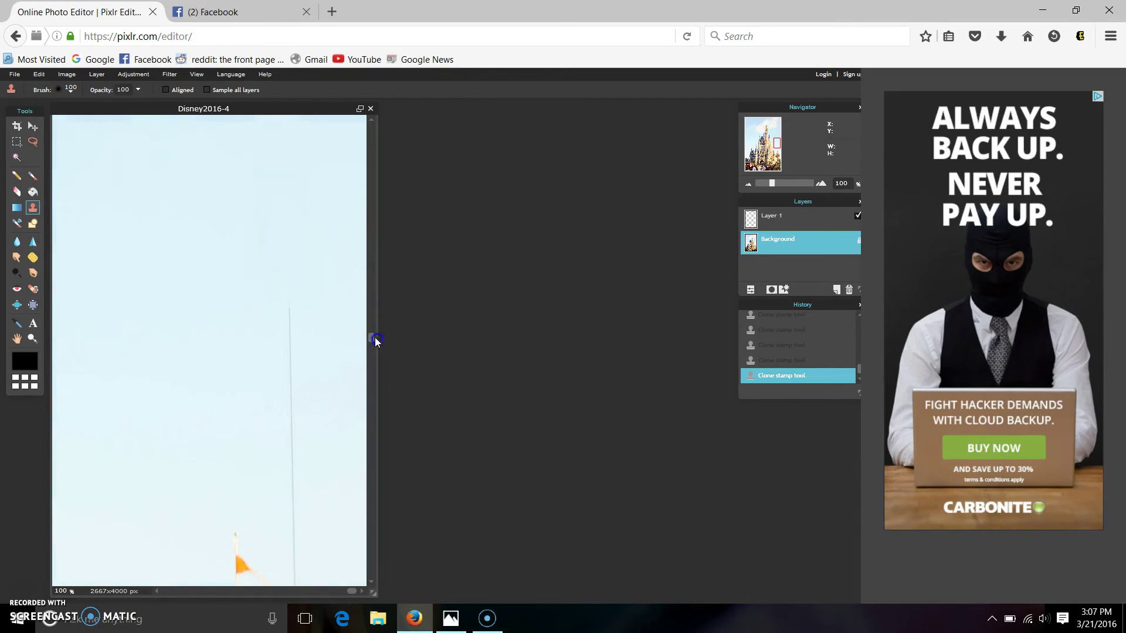
pyautogui.moveTo(257, 222); pyautogui.dragTo(256, 247)
pyautogui.click(291, 291)
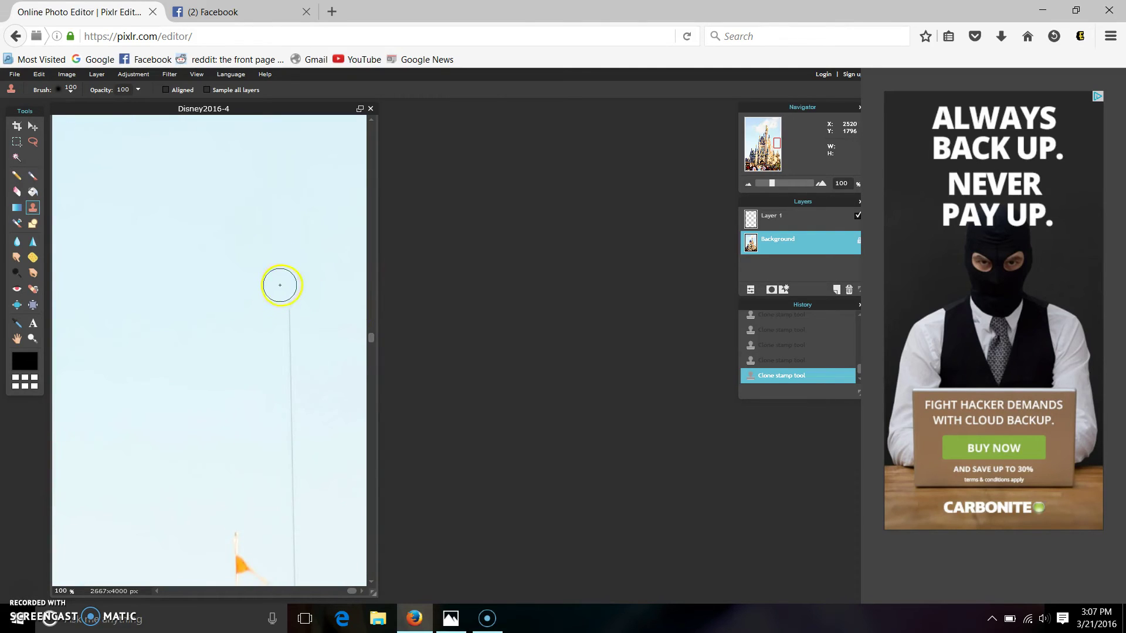
pyautogui.moveTo(289, 287)
pyautogui.mouseDown()
pyautogui.moveTo(299, 533)
pyautogui.moveTo(304, 517)
pyautogui.mouseUp()
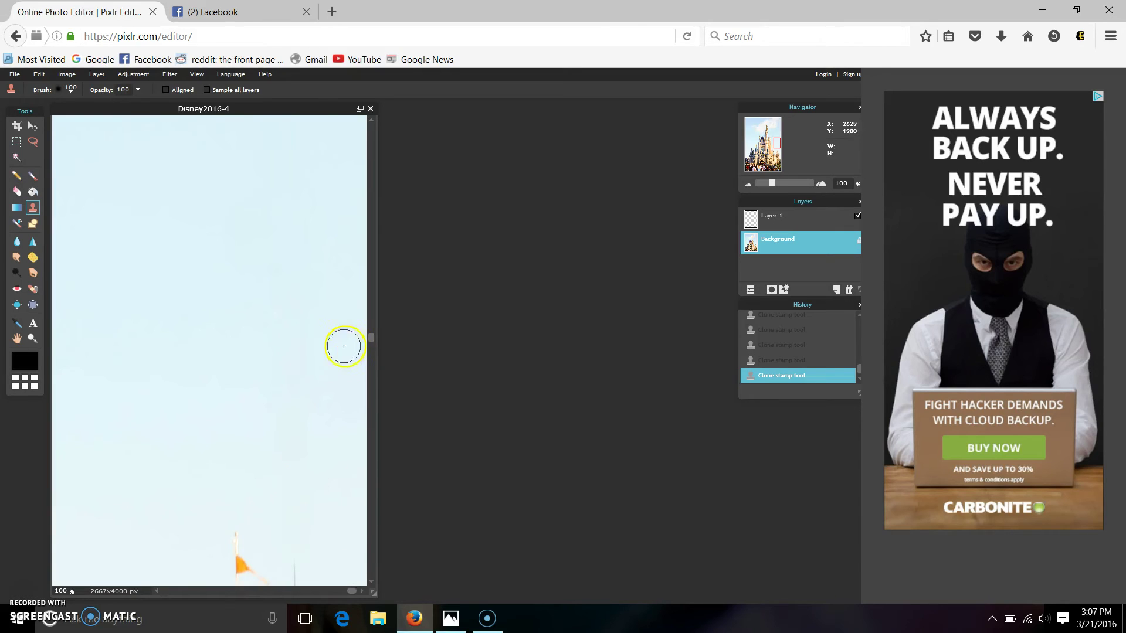
# Clone sky over the cable beside the orange flag and blue spire, stopping just above the stone battlement.
pyautogui.moveTo(370, 339); pyautogui.dragTo(378, 427)
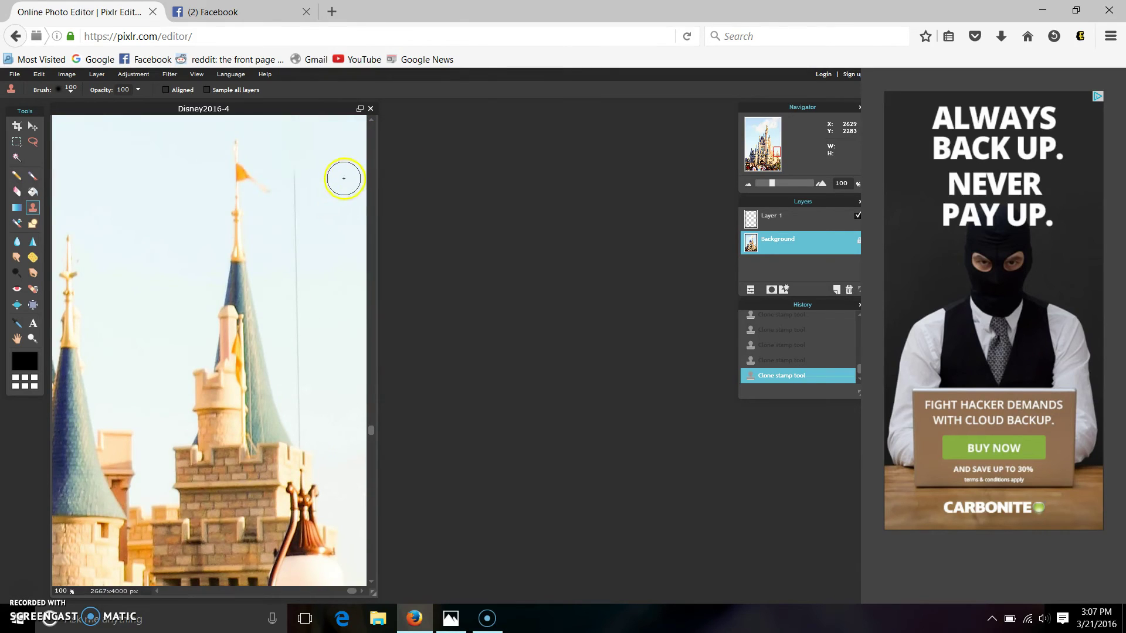
pyautogui.keyDown('ctrl'); pyautogui.click(348, 180); pyautogui.keyUp('ctrl')
pyautogui.moveTo(291, 164); pyautogui.dragTo(310, 425)
pyautogui.click(253, 346)
# Lasso the battlement's right corner with the lamp's tip, copy it onto a new layer, and align the copy over the original.
pyautogui.click(32, 143)
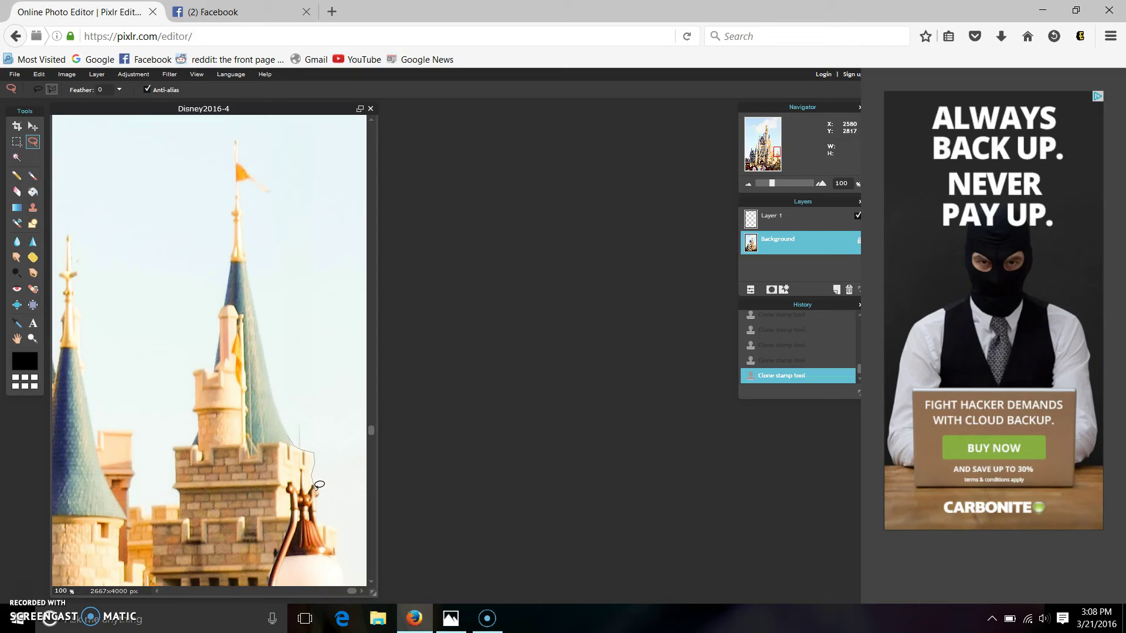
pyautogui.moveTo(322, 499)
pyautogui.mouseDown()
pyautogui.moveTo(239, 480)
pyautogui.moveTo(260, 492)
pyautogui.moveTo(282, 438)
pyautogui.mouseUp()
pyautogui.moveTo(291, 429); pyautogui.dragTo(286, 436)
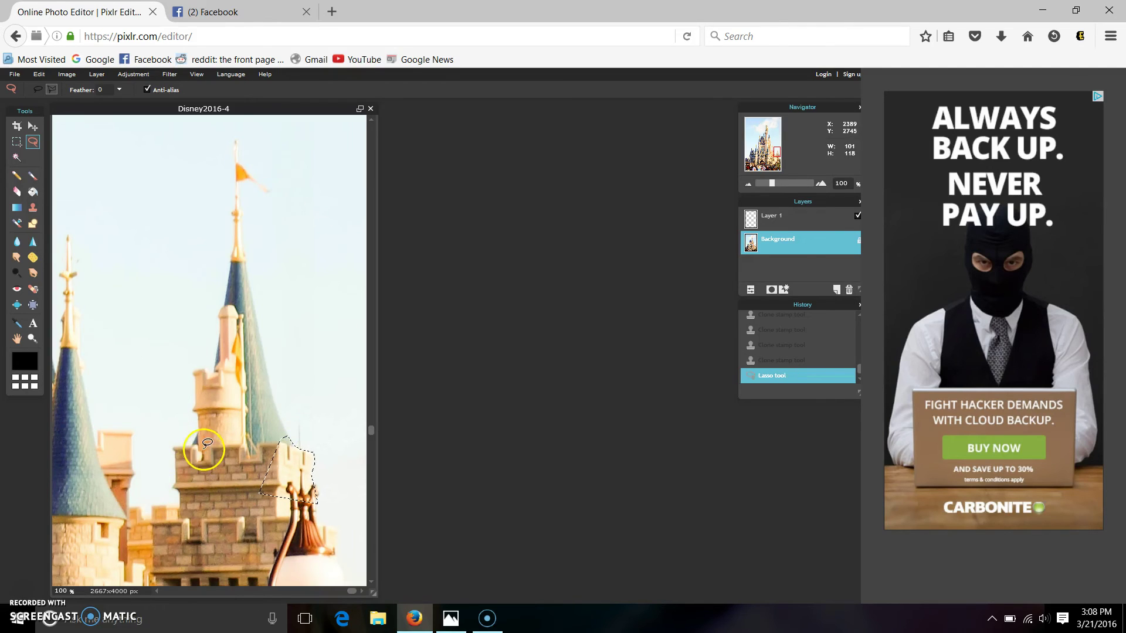
pyautogui.hotkey('ctrl', 'c')
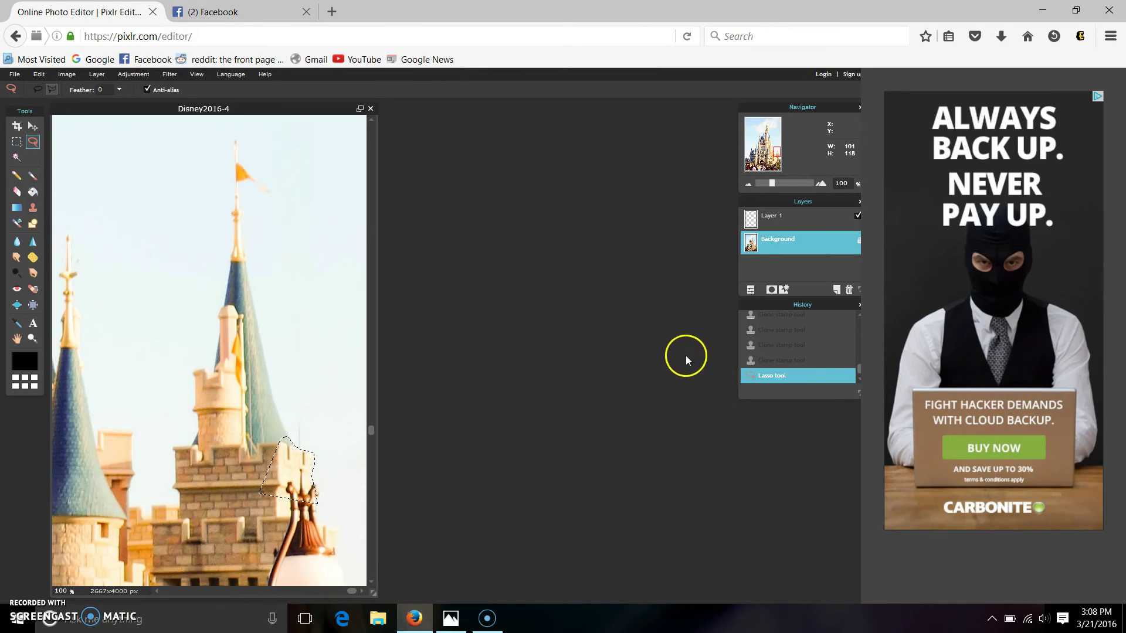
pyautogui.hotkey('ctrl', 'v')
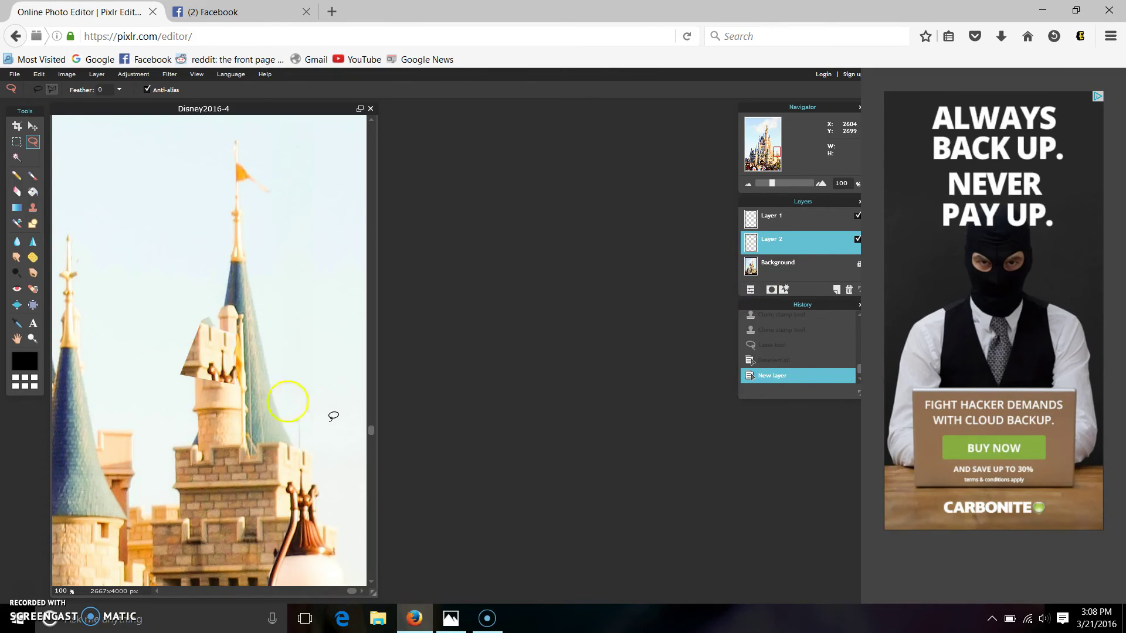
pyautogui.click(33, 126)
pyautogui.moveTo(211, 352); pyautogui.dragTo(284, 472)
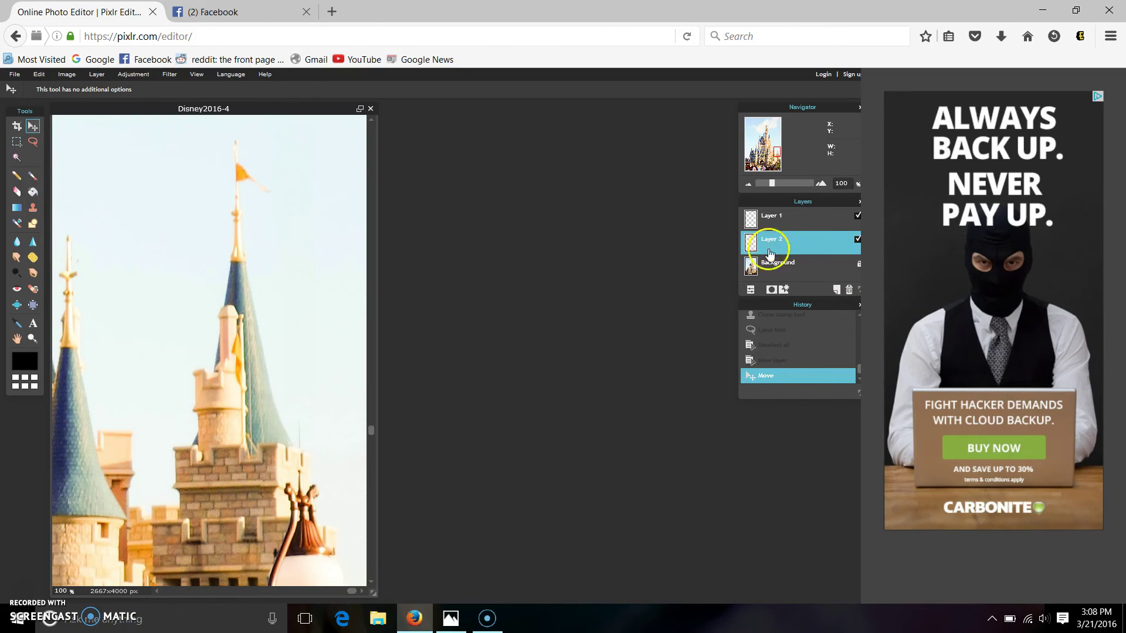
# On the Background layer, clone sky over the cable remnant at the battlement's right corner, undoing the first stroke and repainting from a lower sky sample.
pyautogui.click(778, 268)
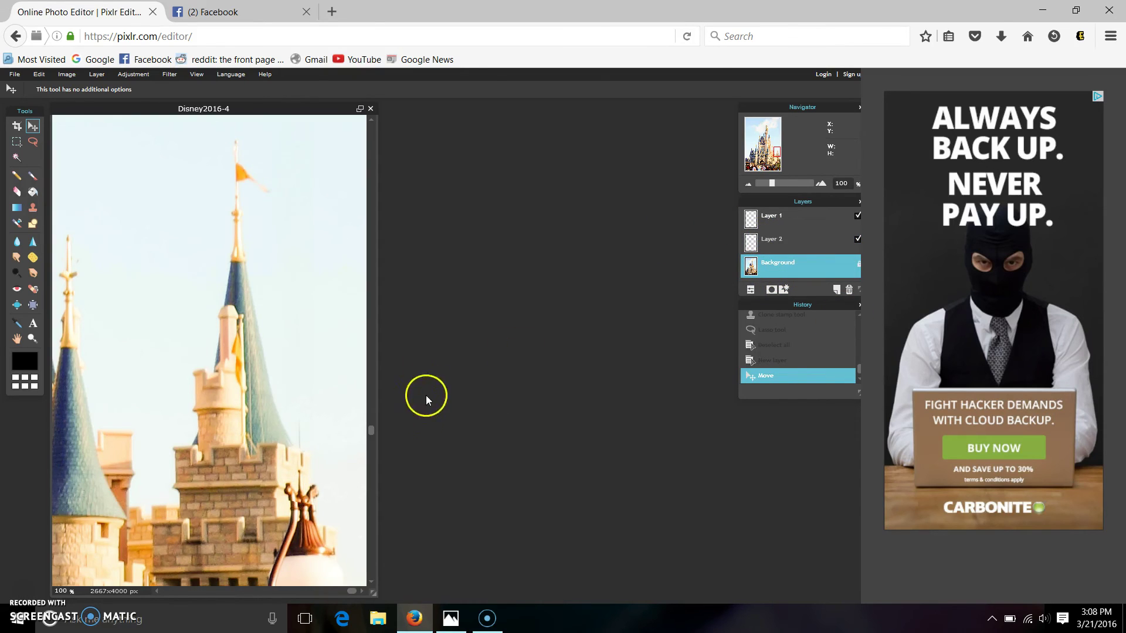
pyautogui.click(33, 208)
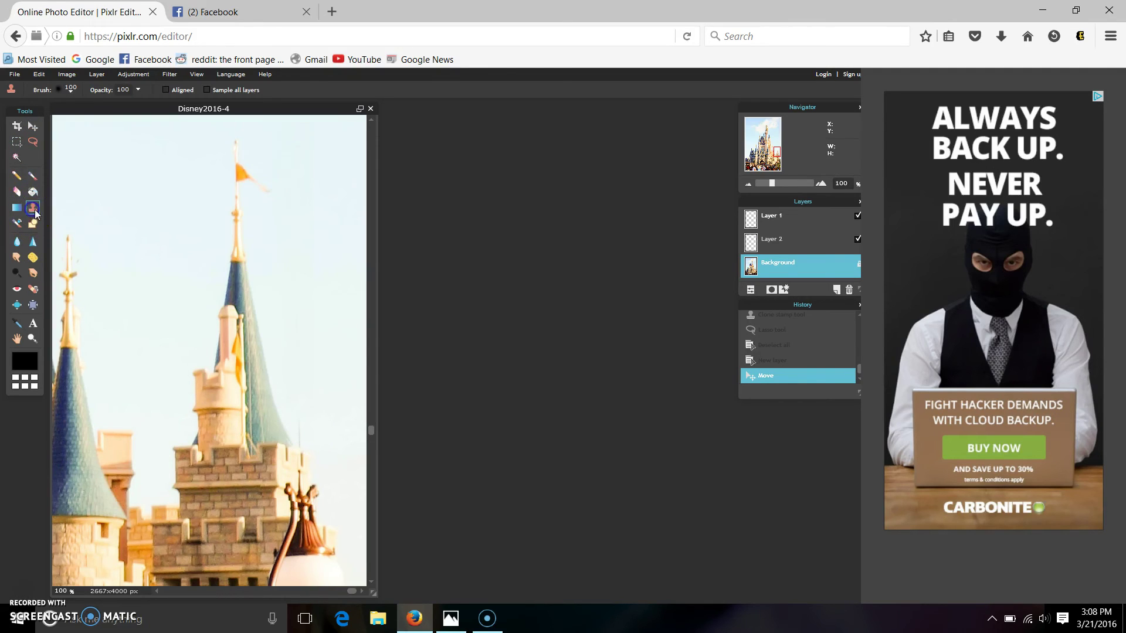
pyautogui.keyDown('ctrl'); pyautogui.click(333, 430); pyautogui.keyUp('ctrl')
pyautogui.moveTo(301, 428); pyautogui.dragTo(306, 446)
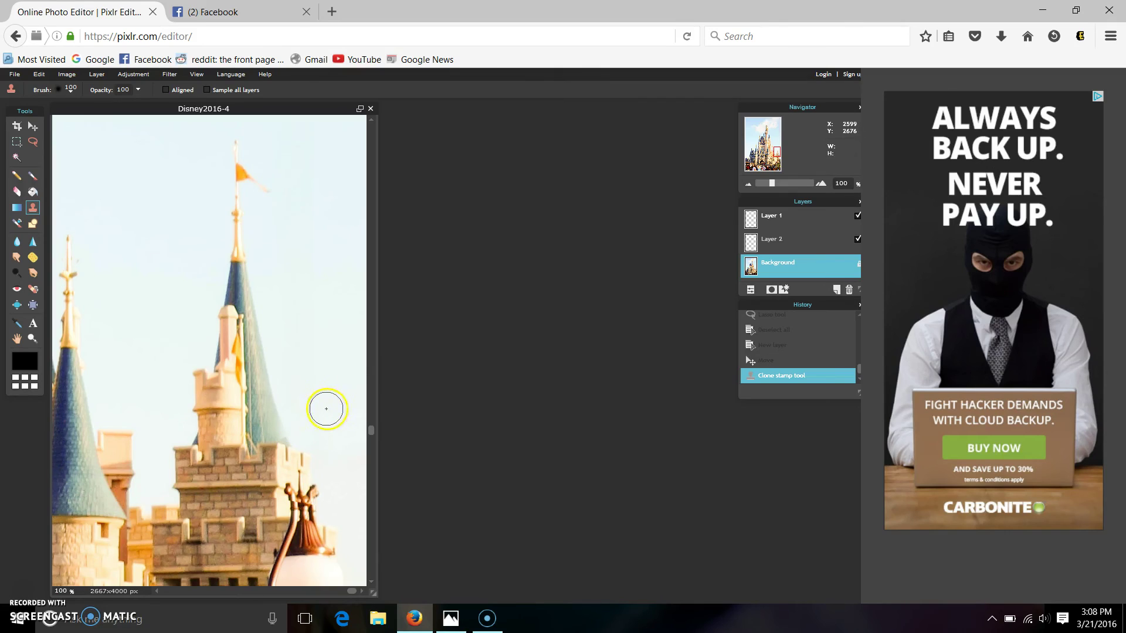
pyautogui.hotkey('ctrl', 'z')
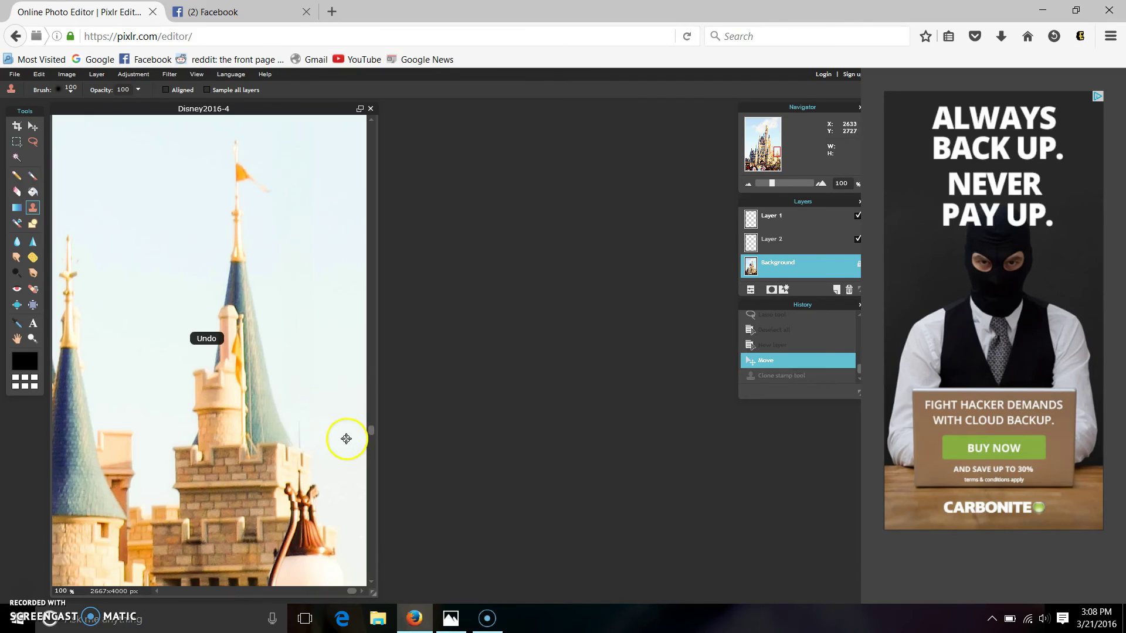
pyautogui.keyDown('ctrl'); pyautogui.click(352, 452); pyautogui.keyUp('ctrl')
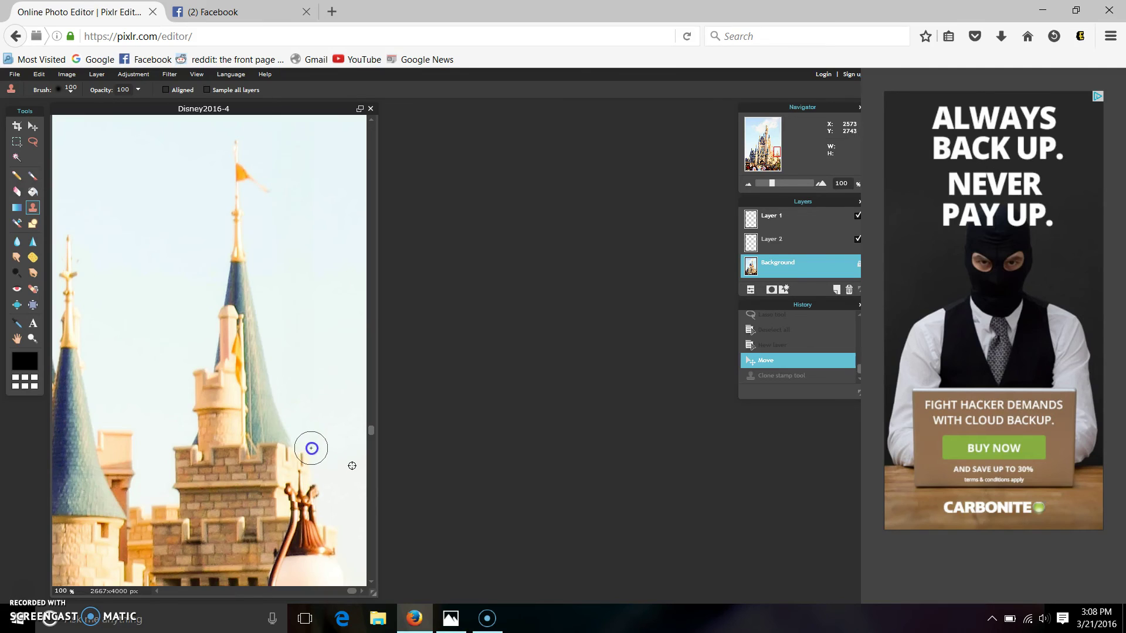
pyautogui.moveTo(309, 452)
pyautogui.mouseDown()
pyautogui.moveTo(339, 346)
pyautogui.moveTo(337, 264)
pyautogui.moveTo(266, 255)
pyautogui.mouseUp()
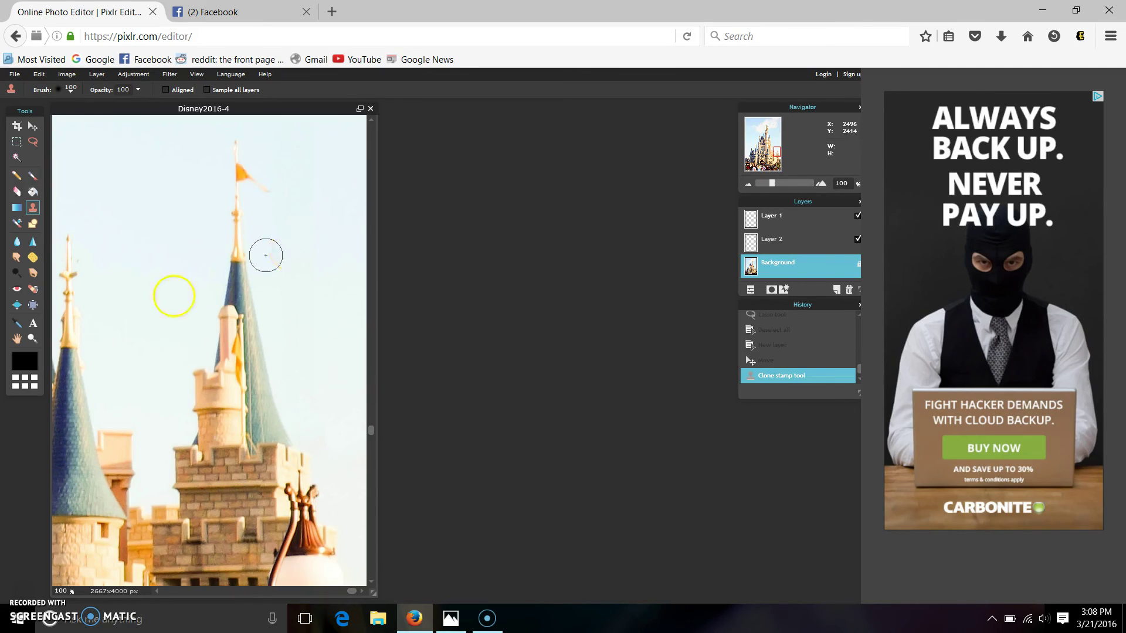
# Try cloning the Mickey statue over the two people standing beside it in front of the castle, and undo the stroke.
pyautogui.click(196, 75)
pyautogui.click(202, 110)
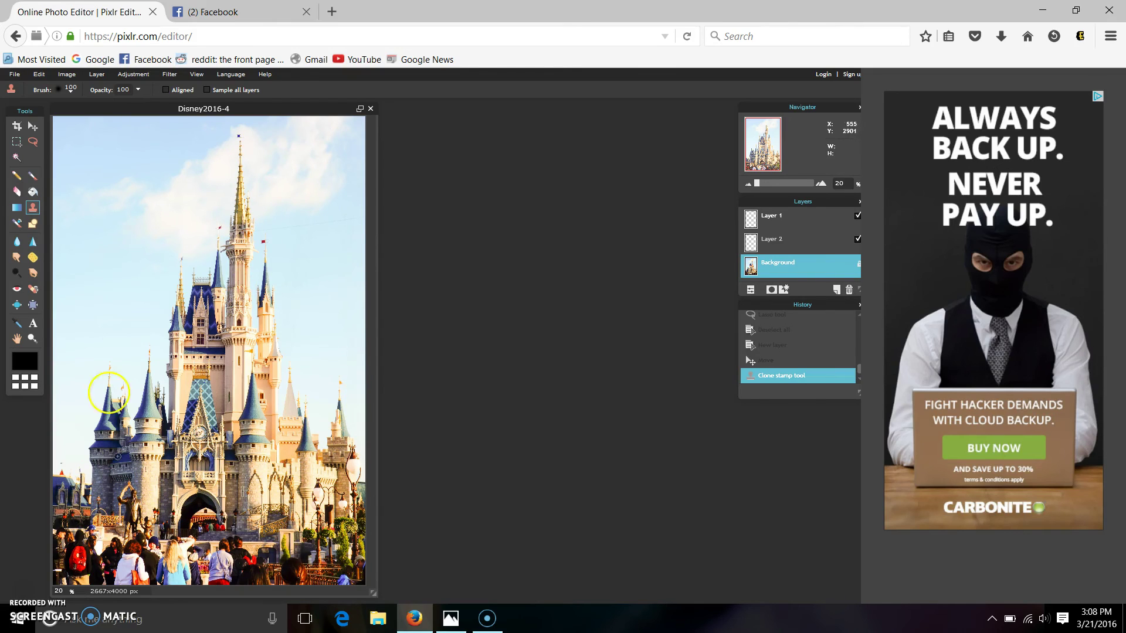
pyautogui.keyDown('ctrl'); pyautogui.click(132, 507); pyautogui.keyUp('ctrl')
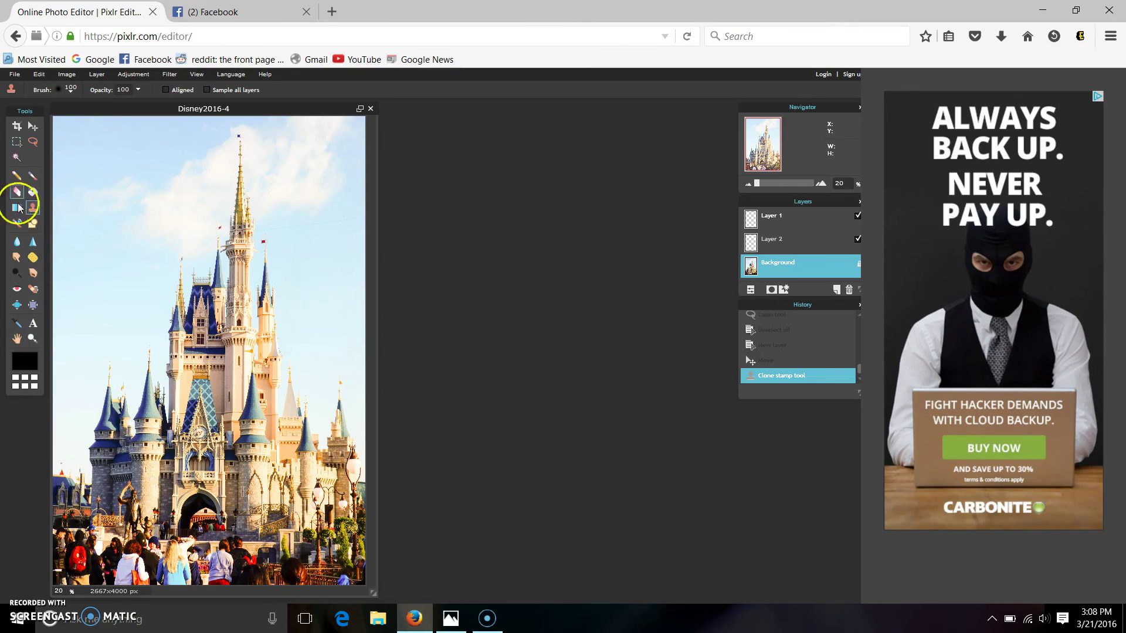
pyautogui.click(195, 75)
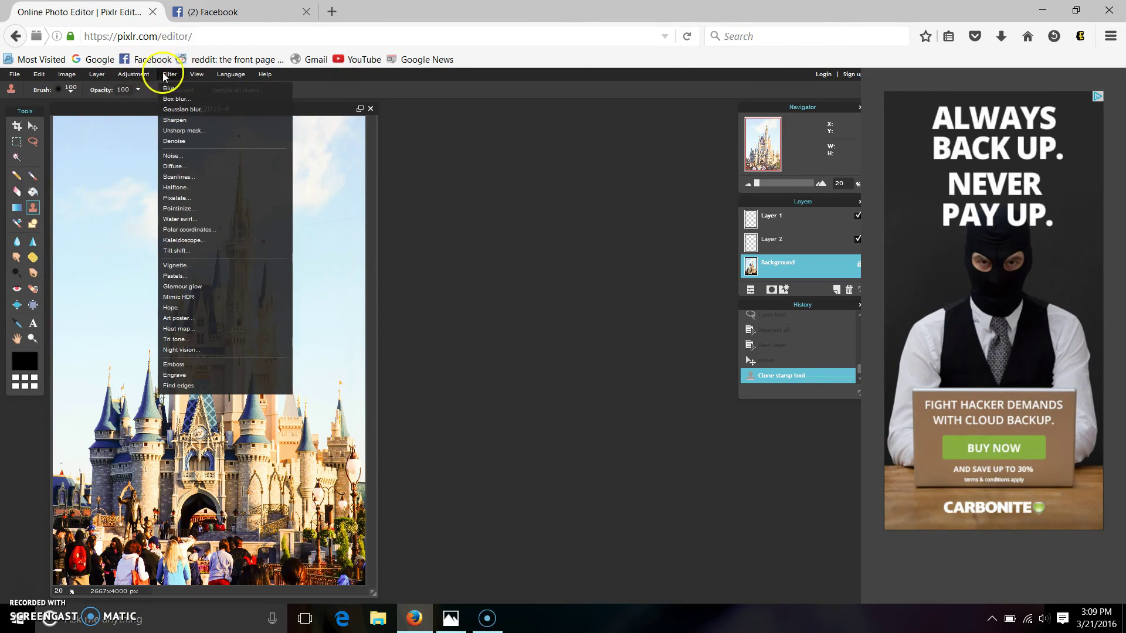
pyautogui.click(207, 110)
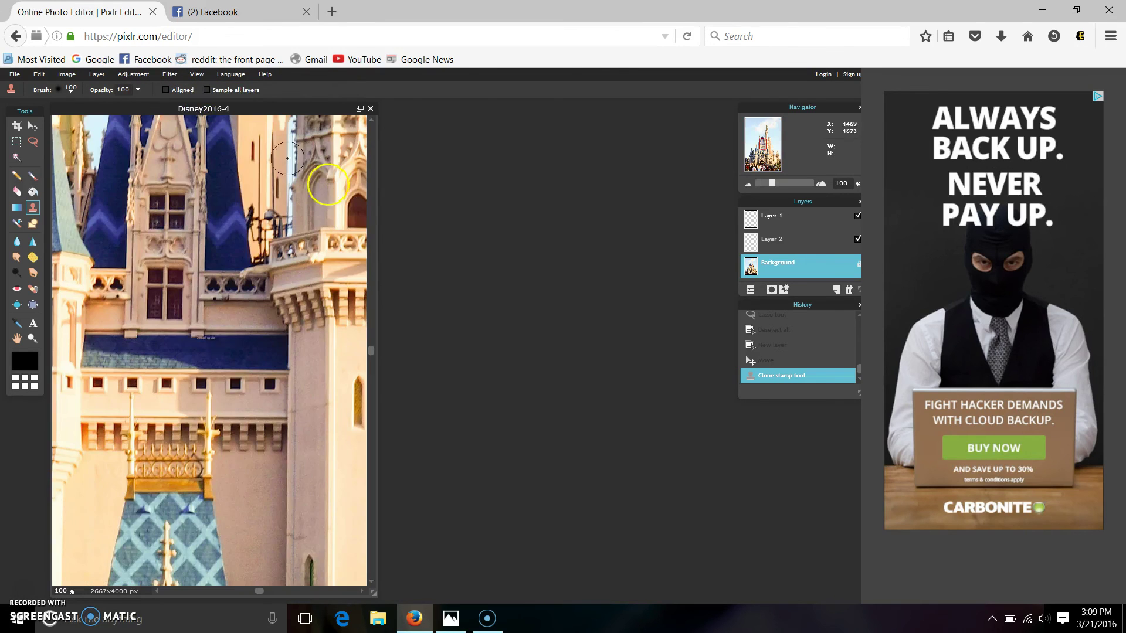
pyautogui.moveTo(371, 351); pyautogui.dragTo(370, 576)
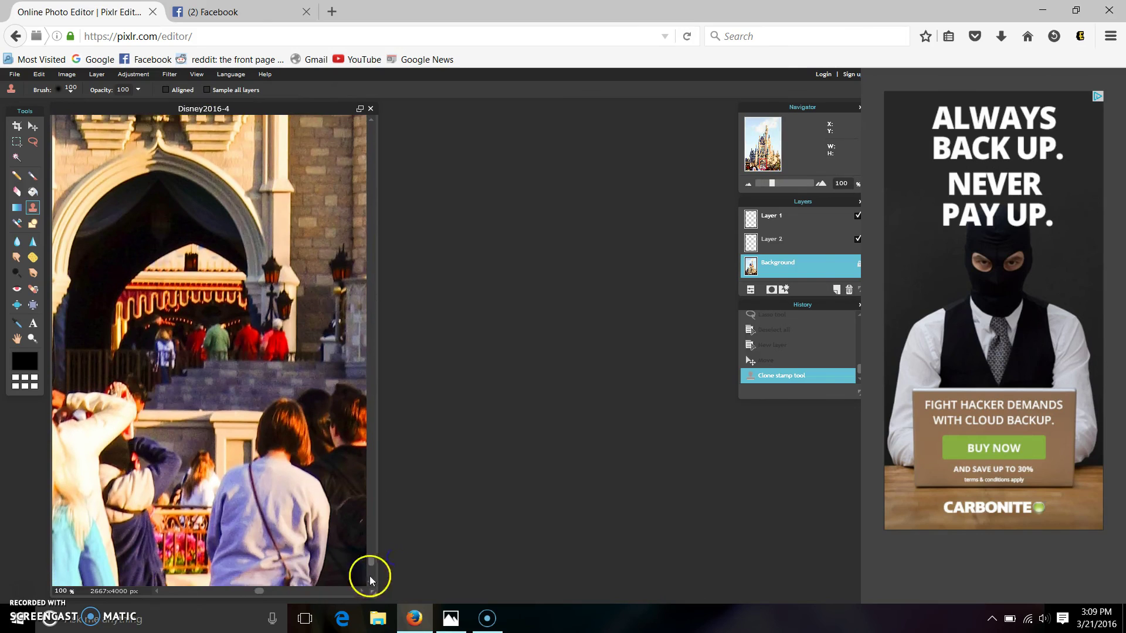
pyautogui.moveTo(259, 591); pyautogui.dragTo(201, 593)
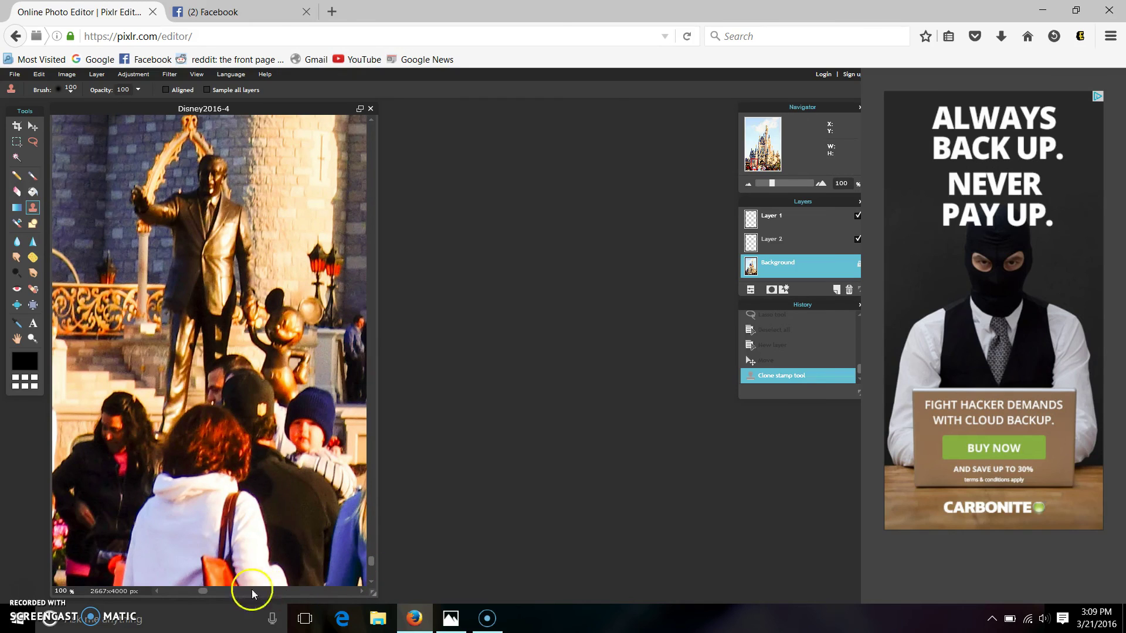
pyautogui.moveTo(201, 592); pyautogui.dragTo(209, 592)
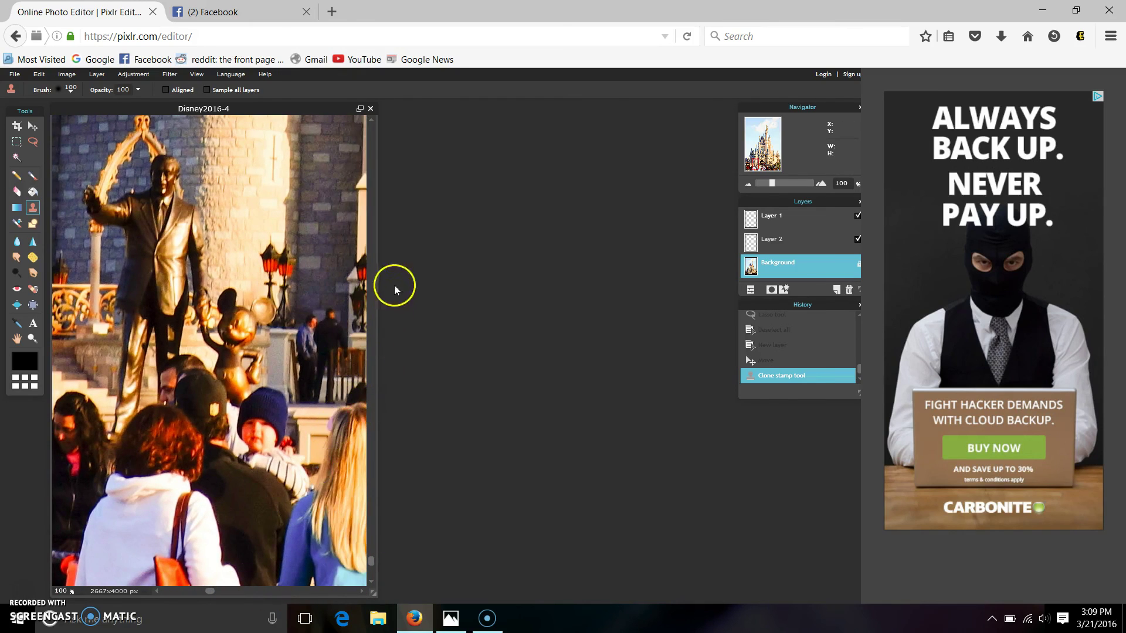
pyautogui.moveTo(371, 558); pyautogui.dragTo(371, 537)
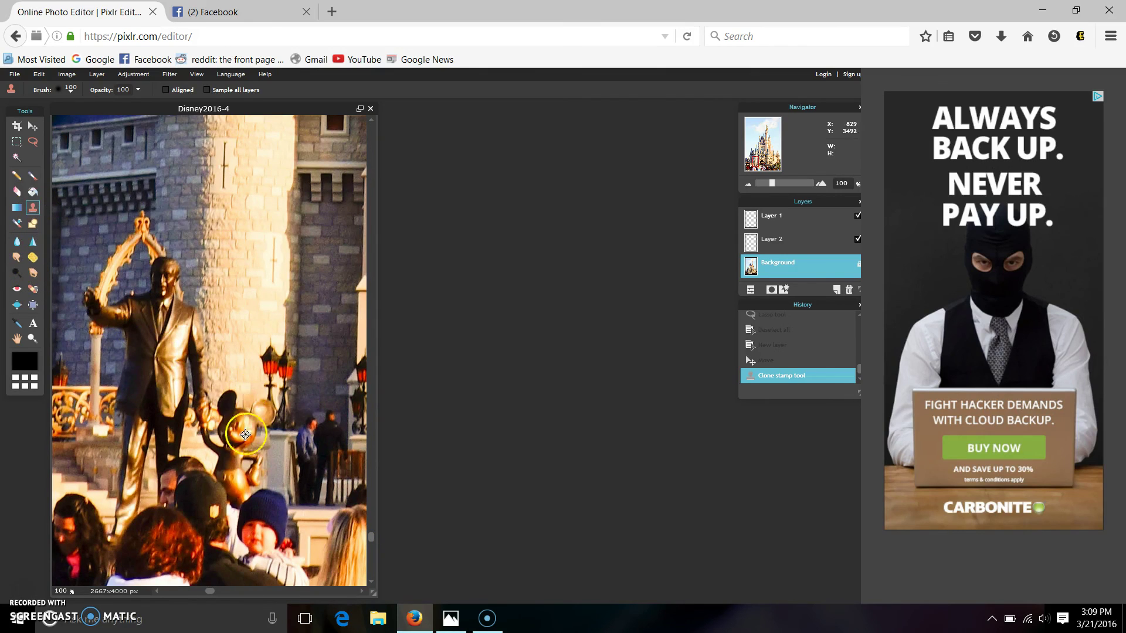
pyautogui.moveTo(311, 449)
pyautogui.mouseDown()
pyautogui.moveTo(362, 422)
pyautogui.moveTo(327, 430)
pyautogui.moveTo(318, 412)
pyautogui.moveTo(316, 503)
pyautogui.moveTo(337, 477)
pyautogui.moveTo(331, 512)
pyautogui.moveTo(344, 515)
pyautogui.moveTo(302, 505)
pyautogui.mouseUp()
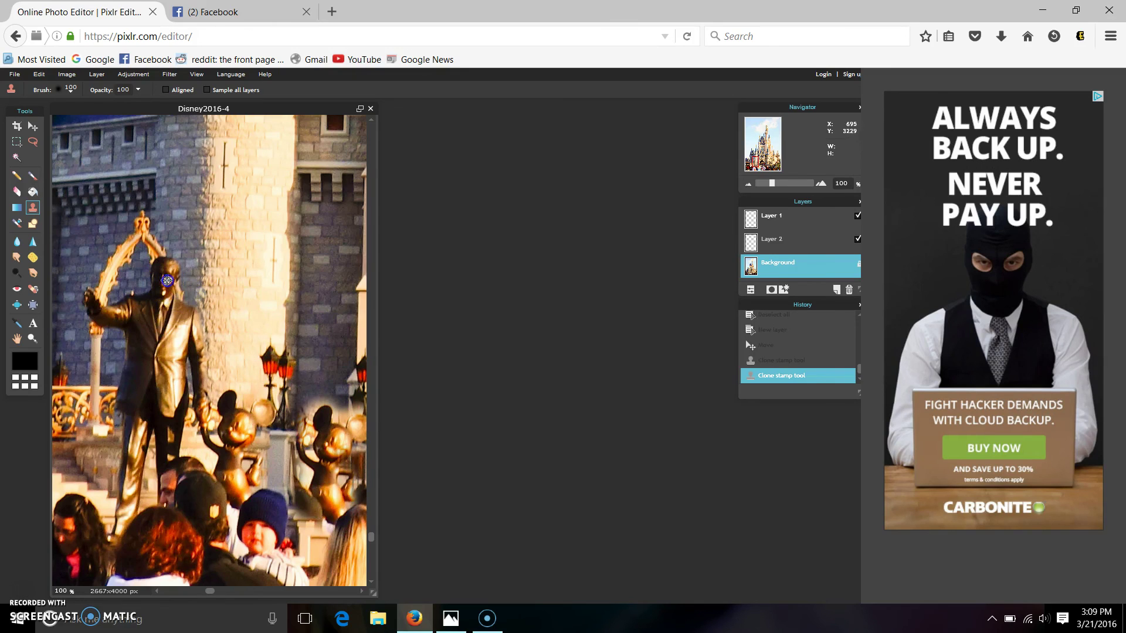
pyautogui.hotkey('ctrl', 'z')
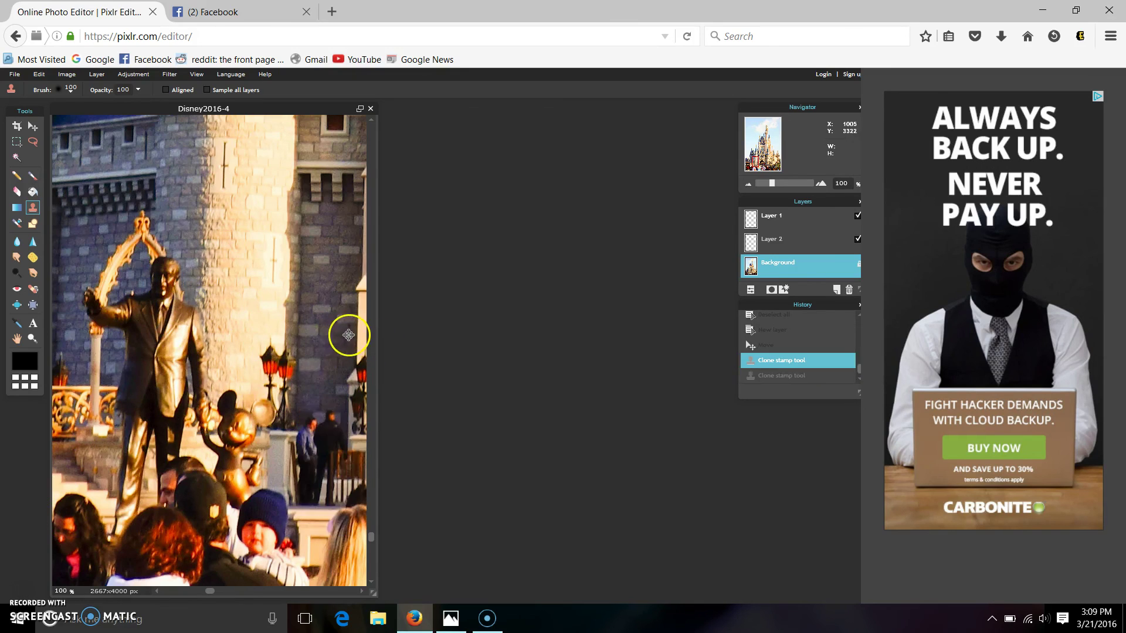
# Switch to the Photos app and compare the original Disney2016-4.jpg with the edited Disney2016-4b.jpg.
pyautogui.click(449, 617)
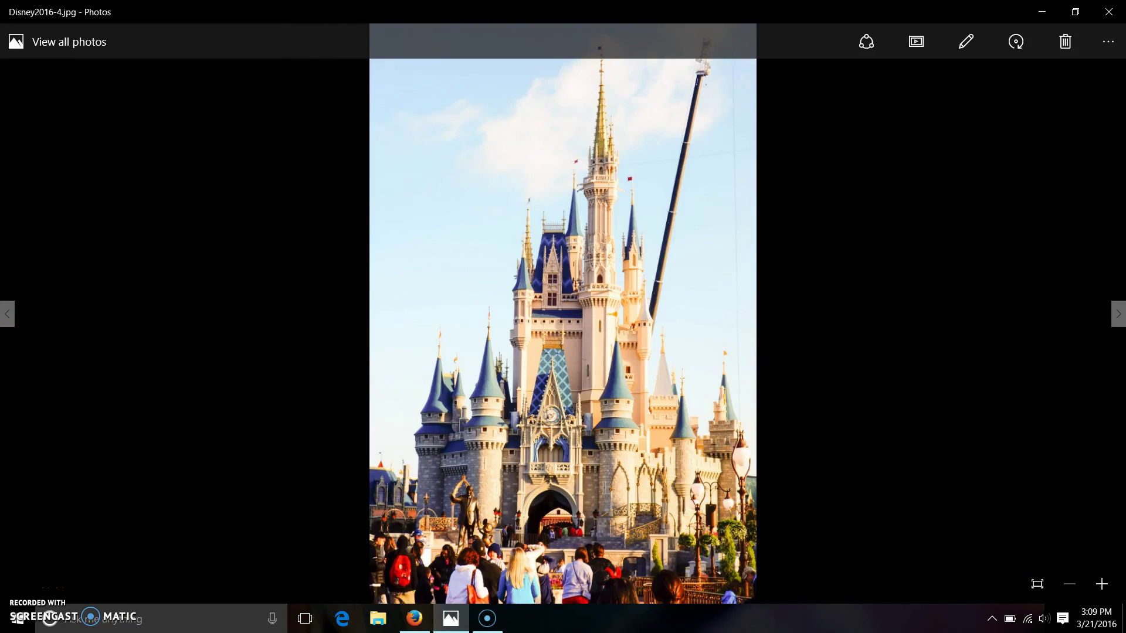
pyautogui.press('Right')
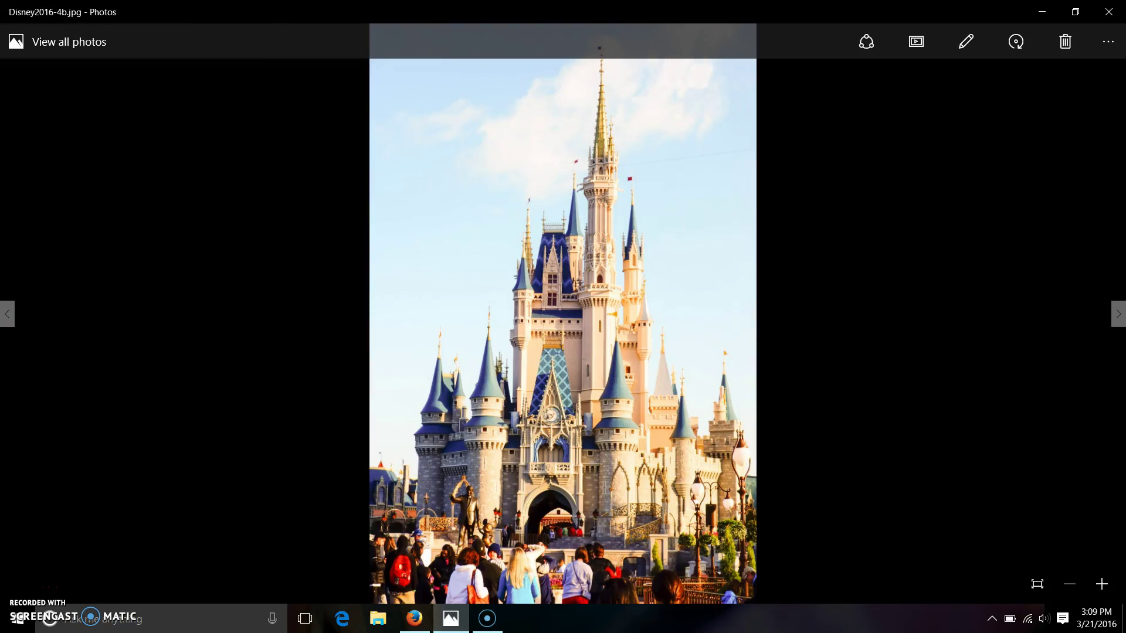
pyautogui.press('Left')
pyautogui.press('Right')
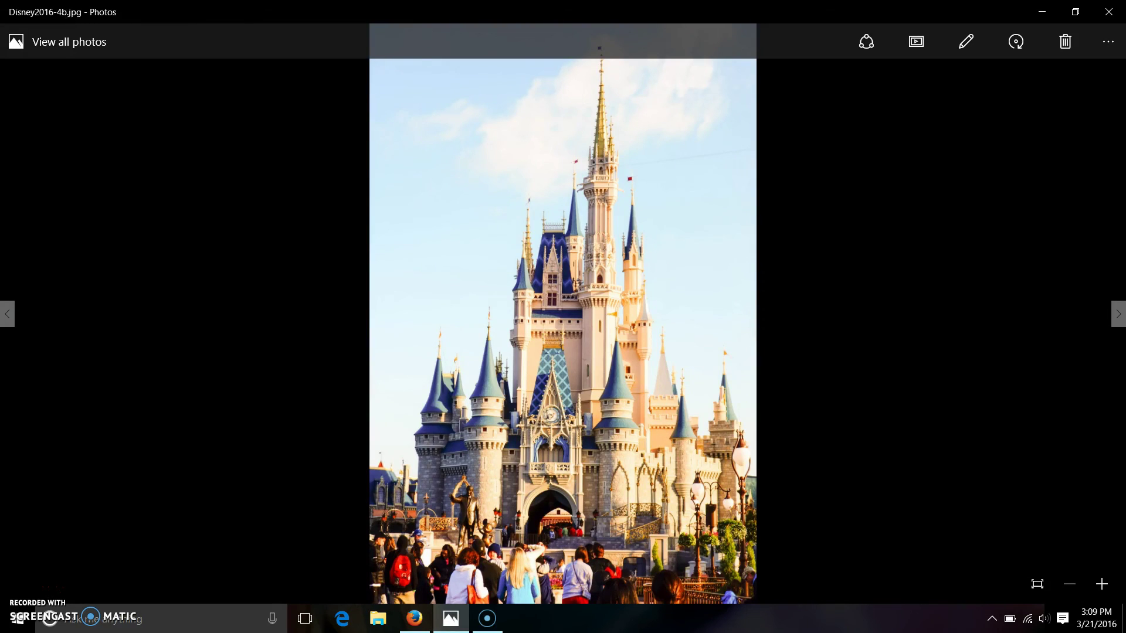